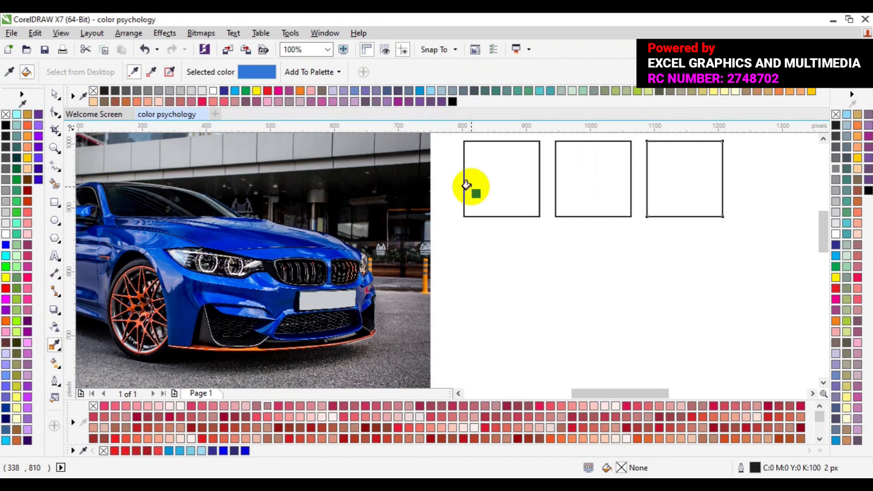
Step: Fill the first of the three squares with the sampled car blue #3177D9
left_click(466, 185)
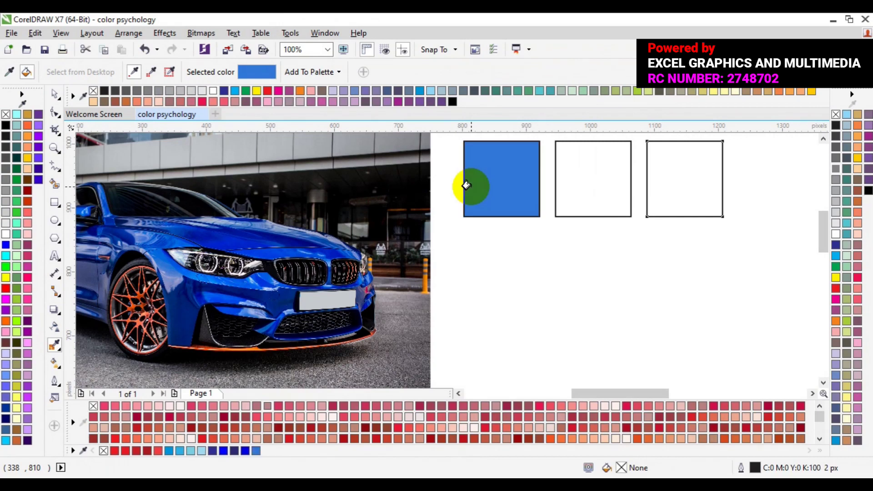
key("space")
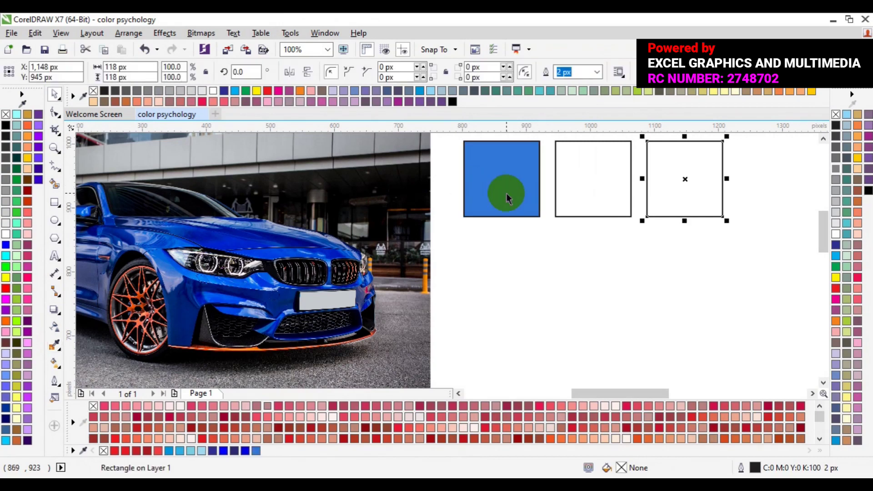
left_click(507, 194)
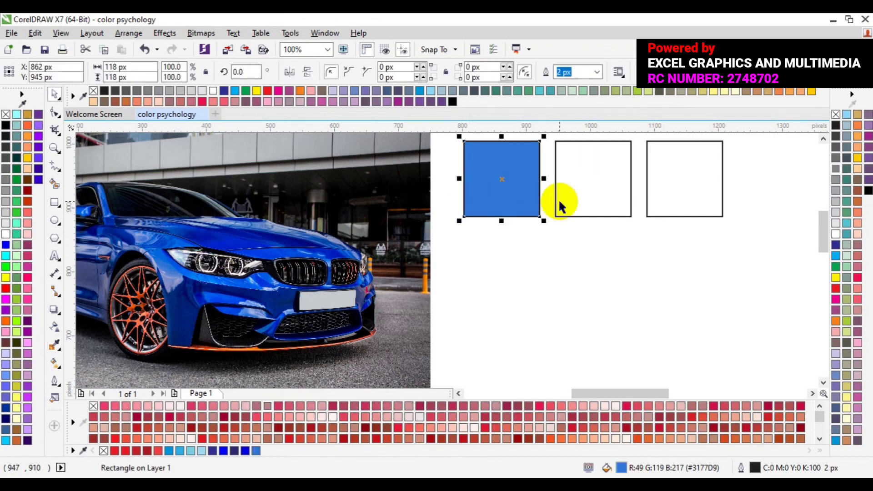
Step: Sample the dark blue #002C6B beside the car's number plate and fill the middle square with it
left_click(569, 203)
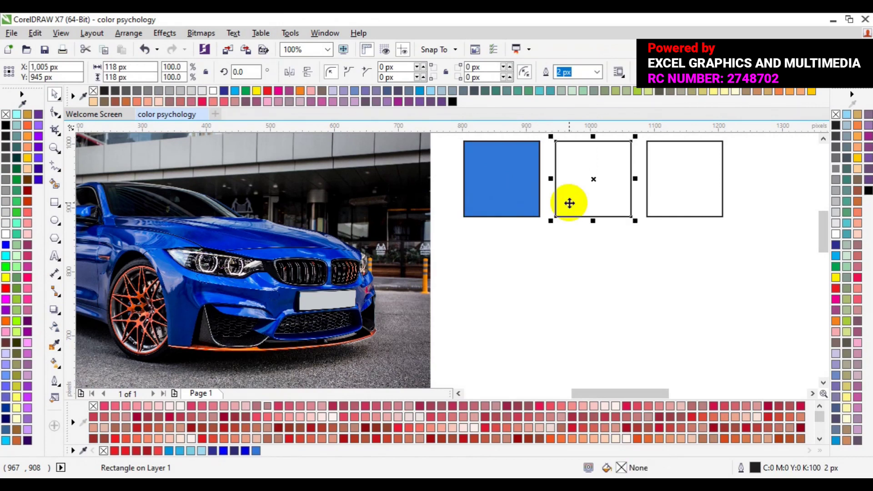
left_click(55, 344)
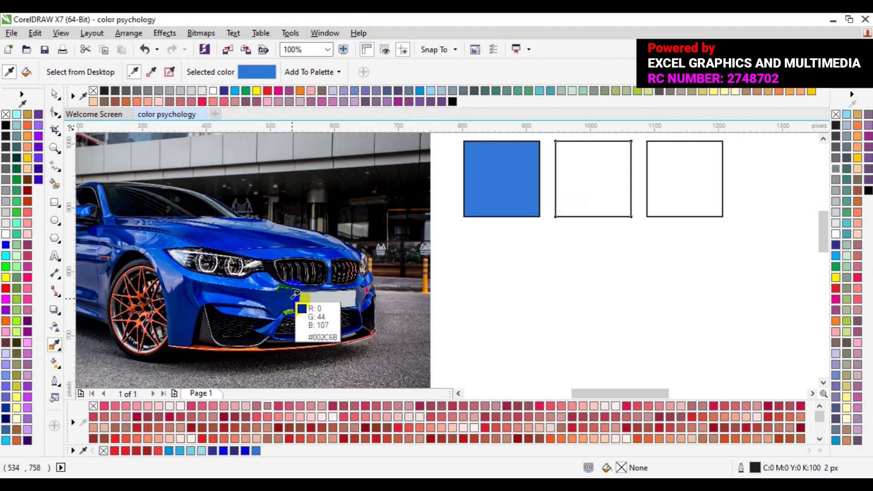
left_click(296, 294)
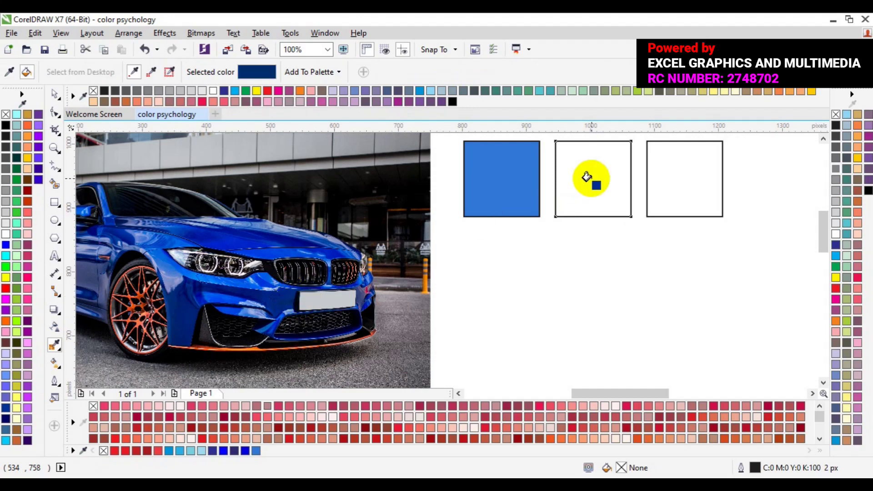
left_click(592, 179)
key("space")
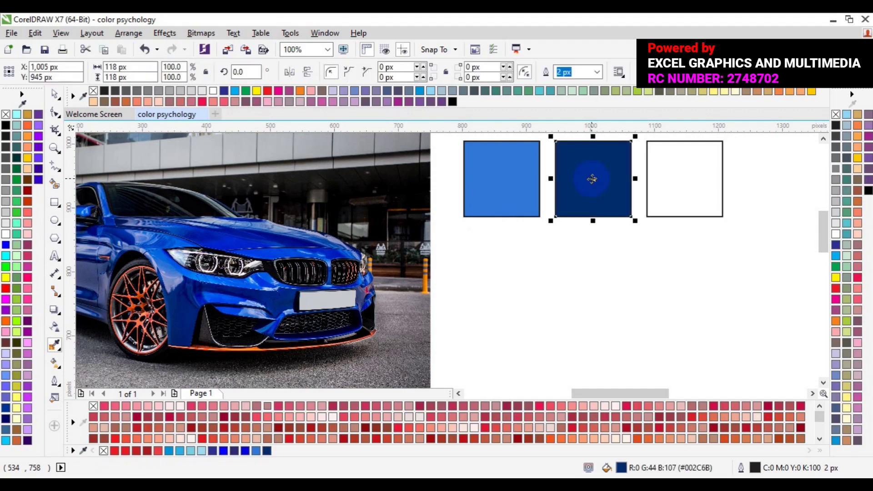
Step: Sample the orange #FE7541 from the car's wheel rim and fill the third square with it
left_click(661, 191)
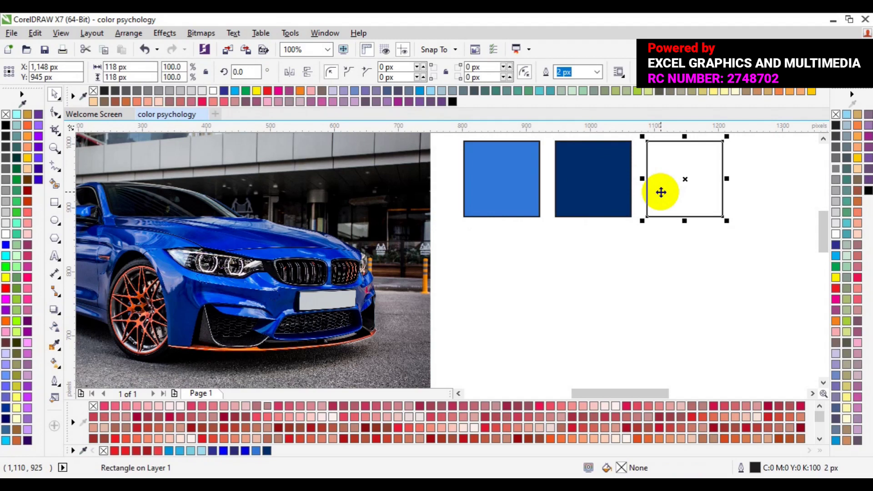
left_click(52, 347)
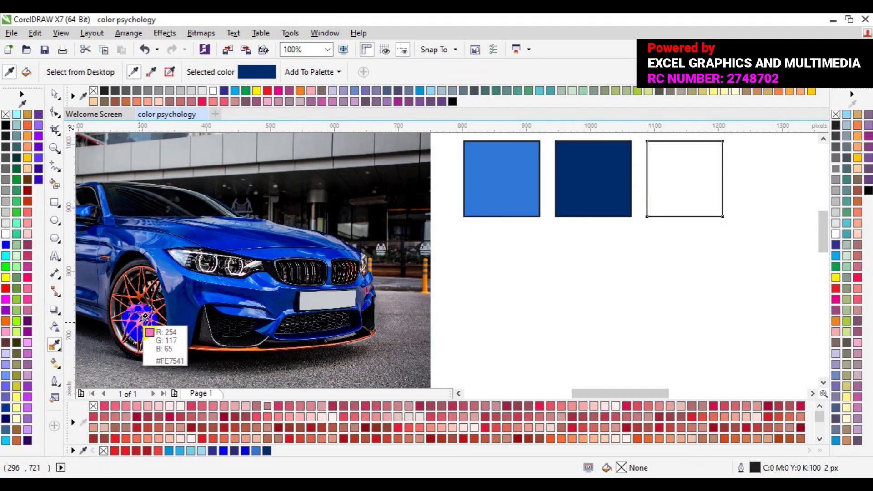
left_click(142, 320)
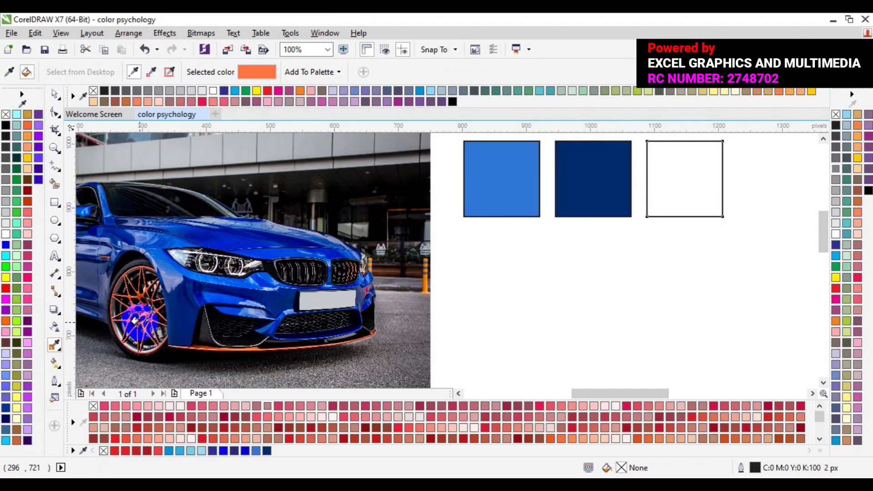
left_click(656, 176)
key("space")
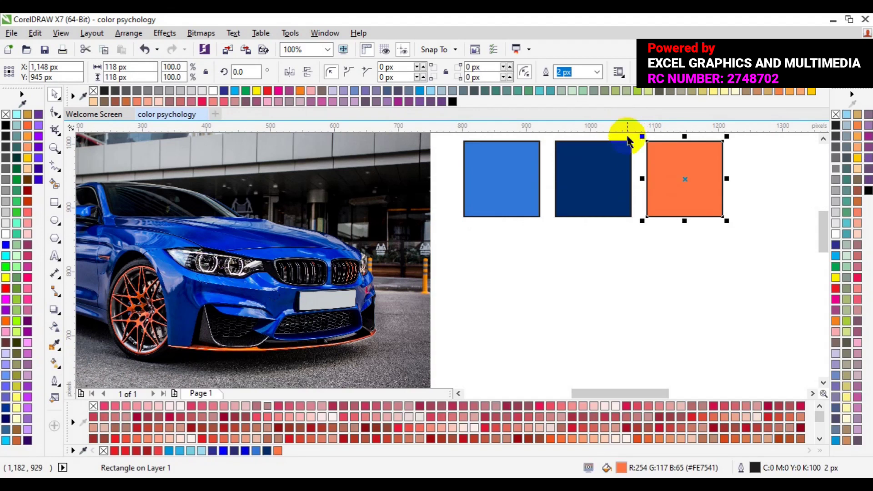
Step: Examine the fill colour values and colour model of each of the three squares
left_click(609, 178)
left_click(495, 203)
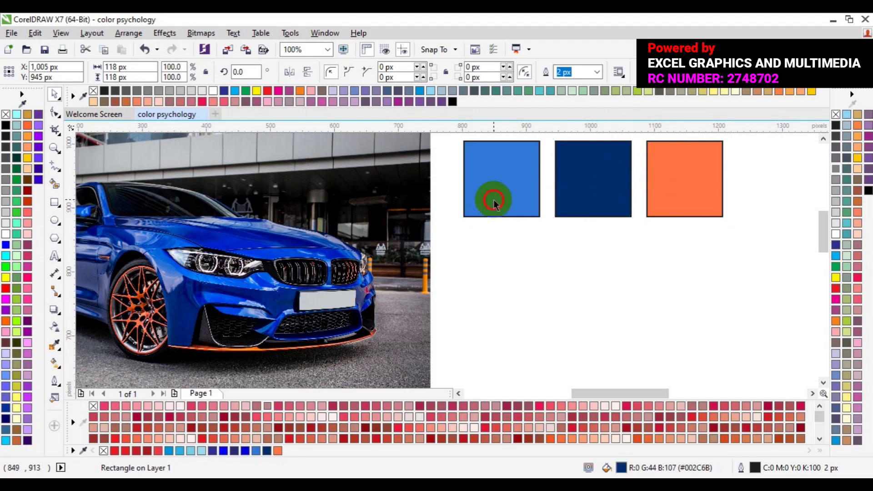
left_click(705, 175)
left_click(603, 190)
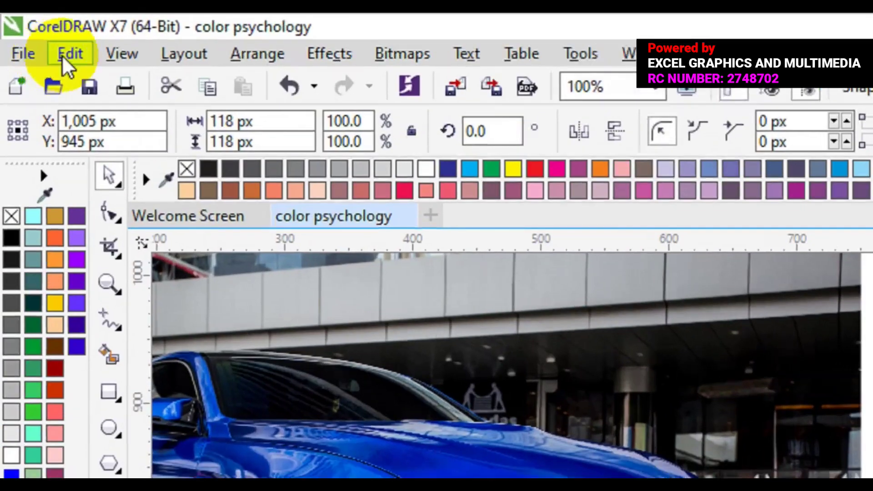
Step: Start the Replace Objects wizard with the option to replace a color model or palette
left_click(32, 34)
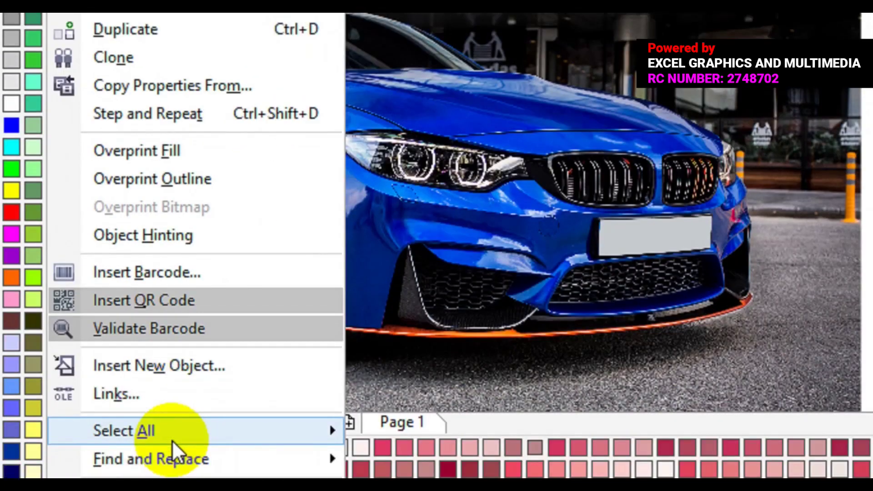
mouse_move(169, 490)
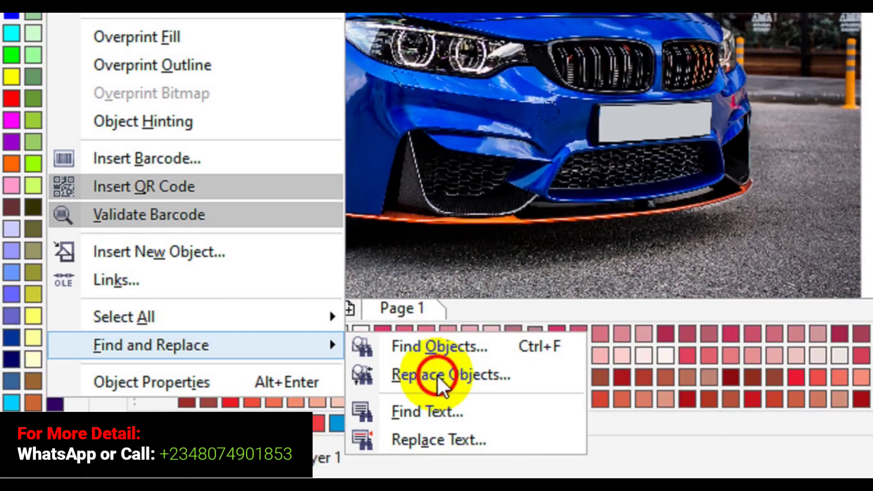
left_click(438, 375)
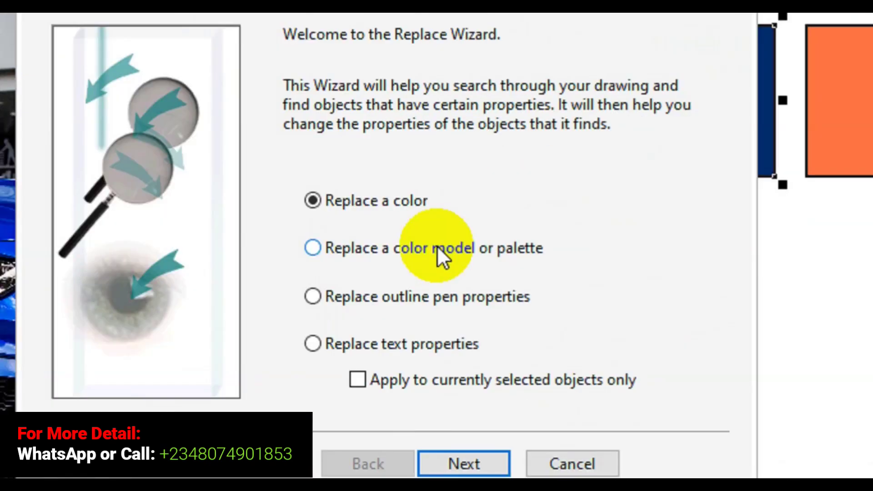
left_click(457, 457)
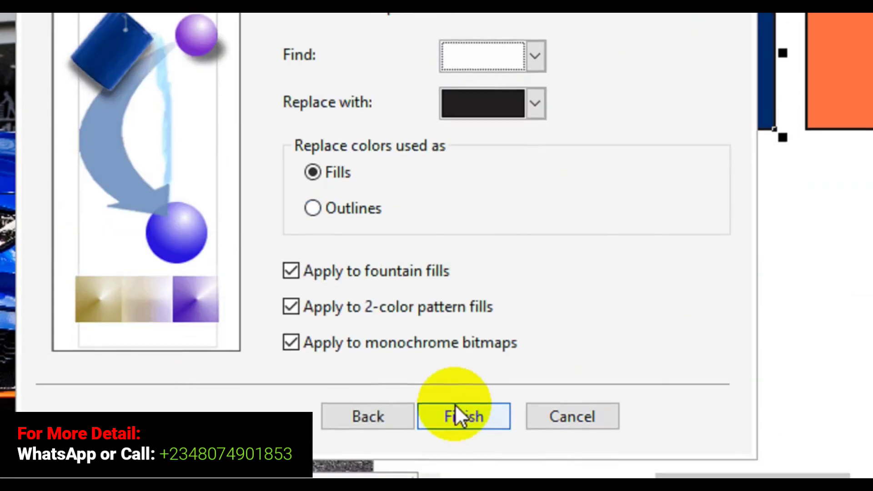
left_click(395, 425)
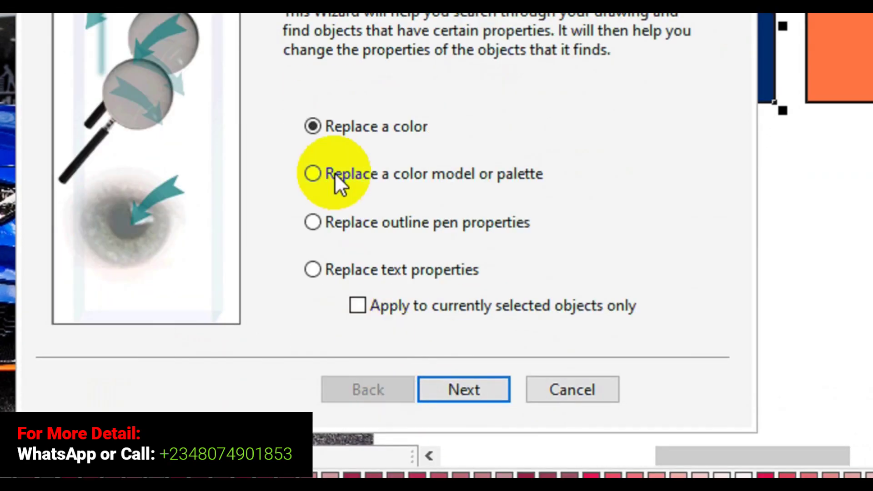
left_click(312, 177)
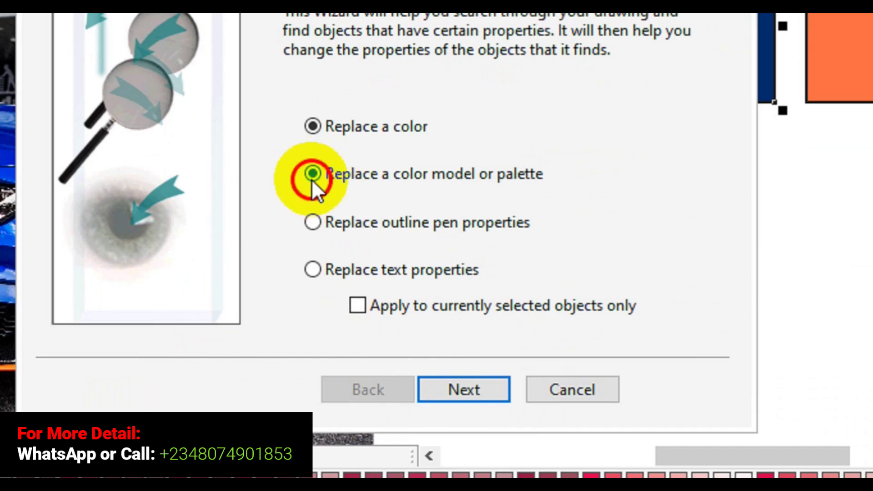
left_click(438, 370)
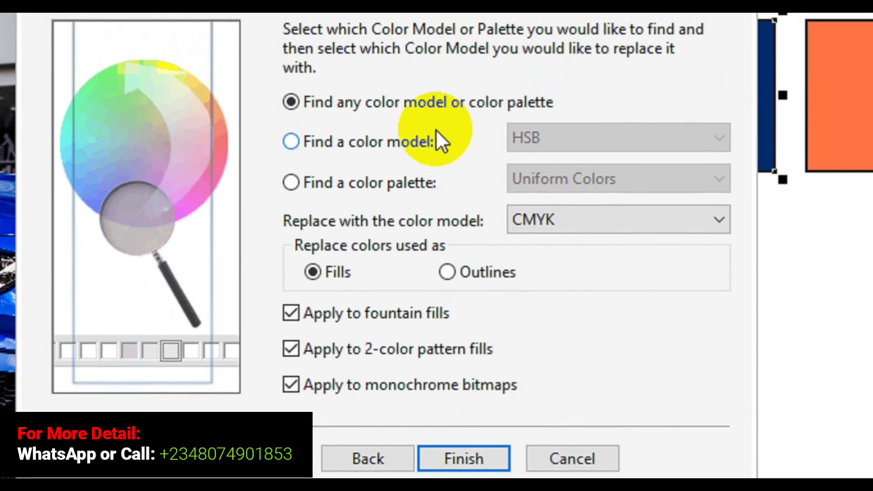
Step: Configure the wizard to find the RGB color model in fills and replace it with CMYK
left_click(291, 141)
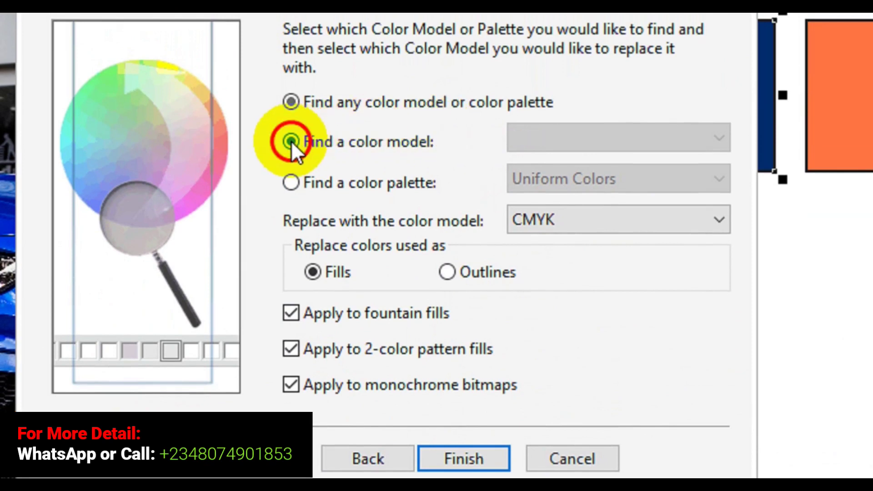
left_click(626, 138)
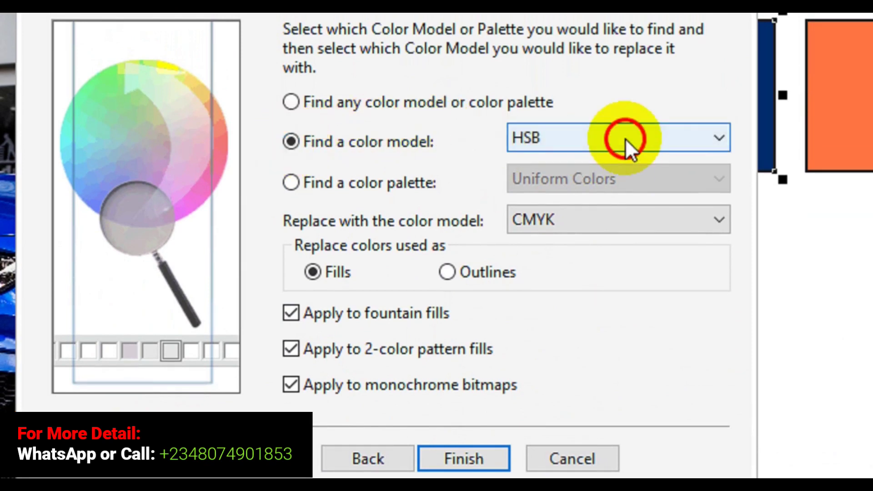
left_click(588, 203)
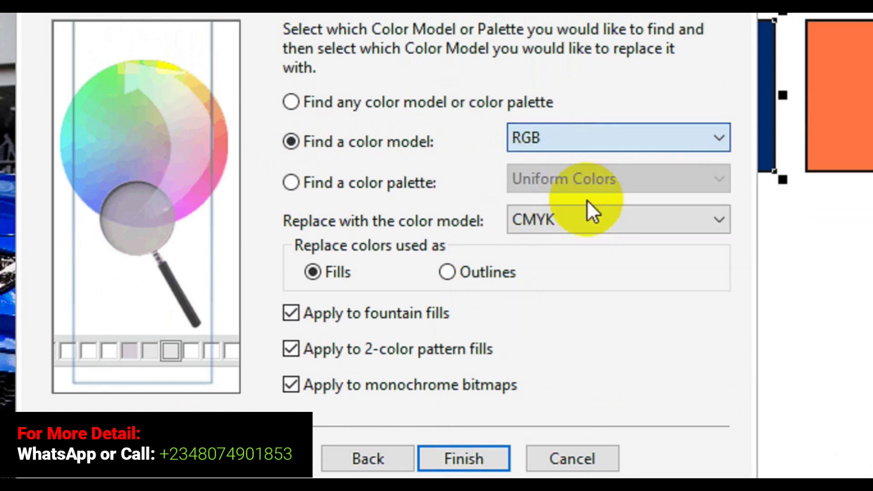
left_click(563, 217)
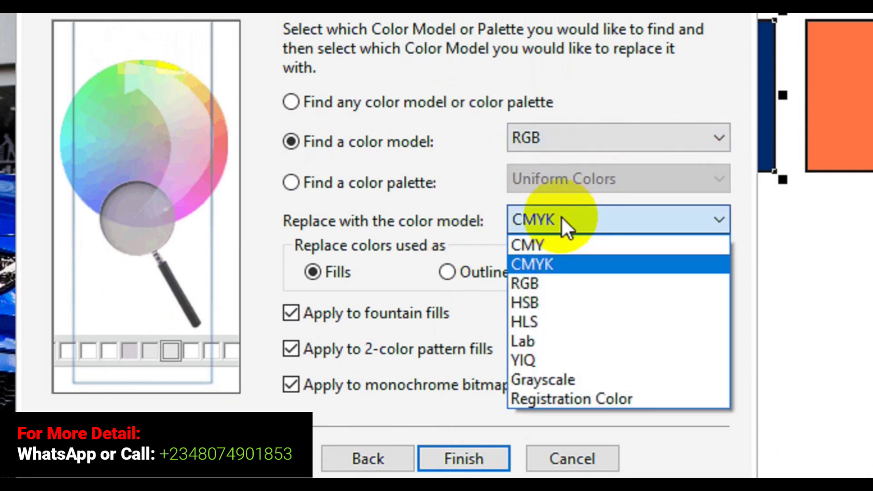
left_click(548, 264)
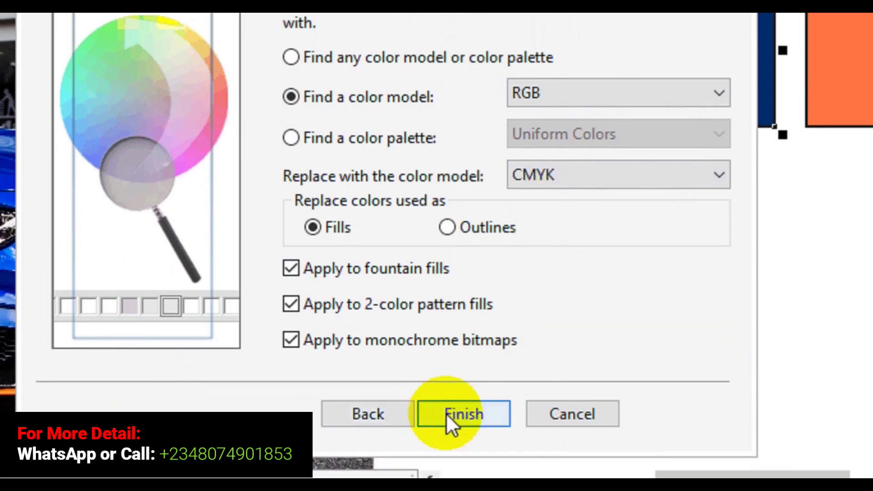
left_click(448, 441)
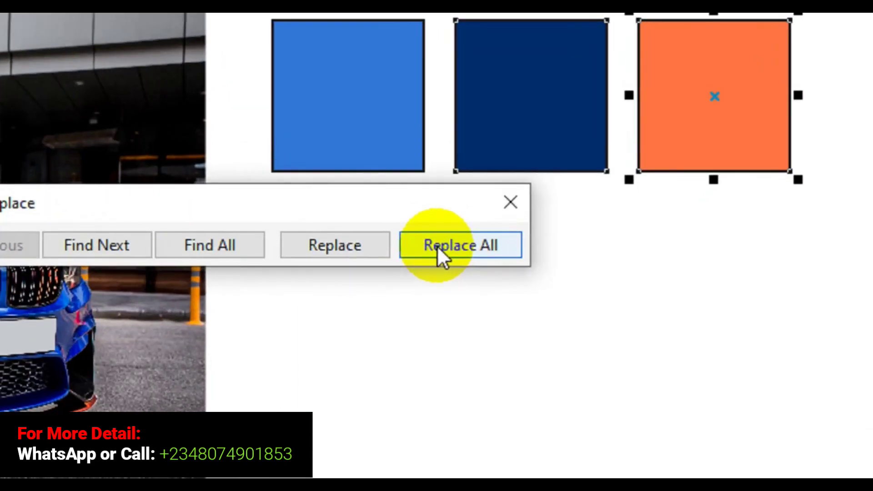
Step: Replace all matching colours on the page and close Find and Replace
left_click(438, 245)
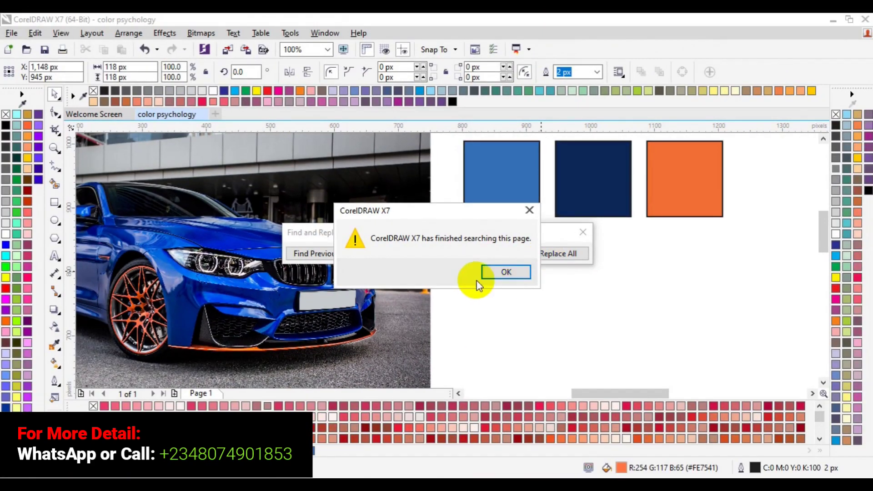
left_click(492, 273)
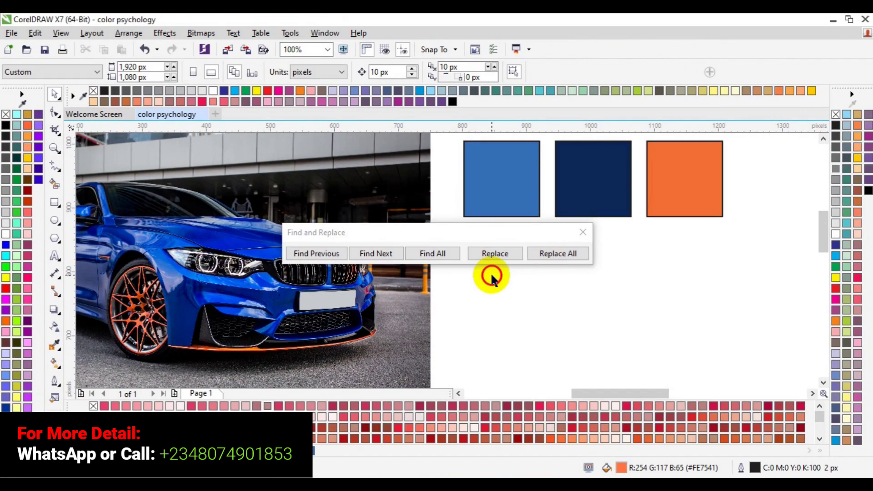
left_click(583, 238)
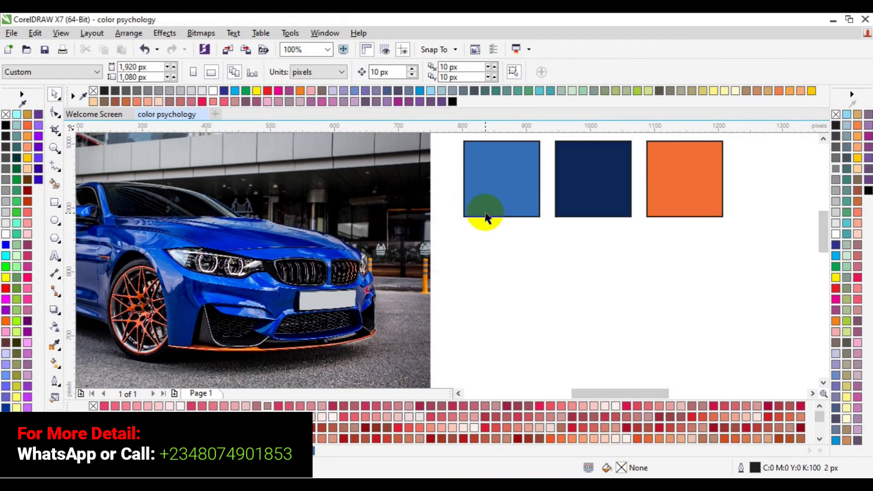
left_click(55, 346)
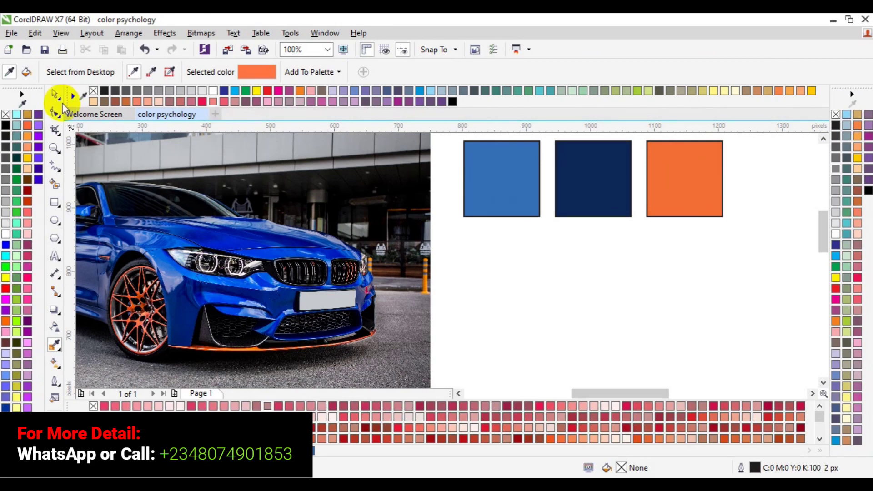
key("space")
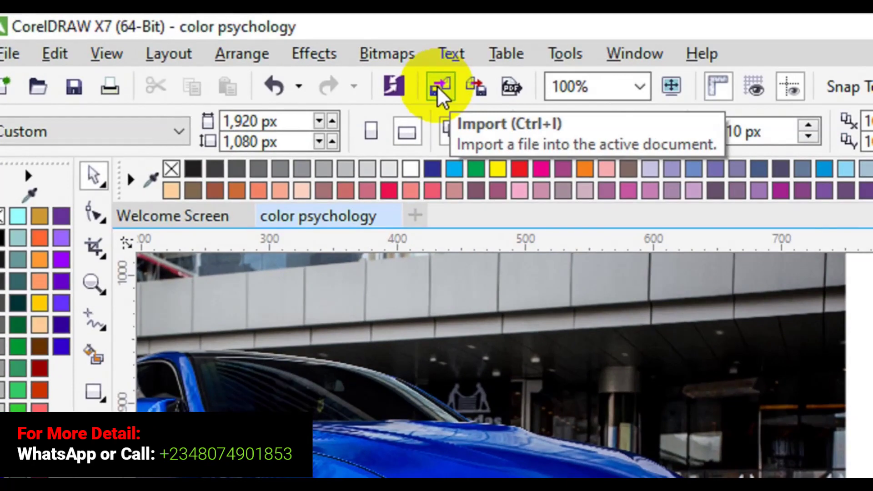
Step: Start importing a file and look through the freepik stockpoto folder for a suitable image
left_click(354, 73)
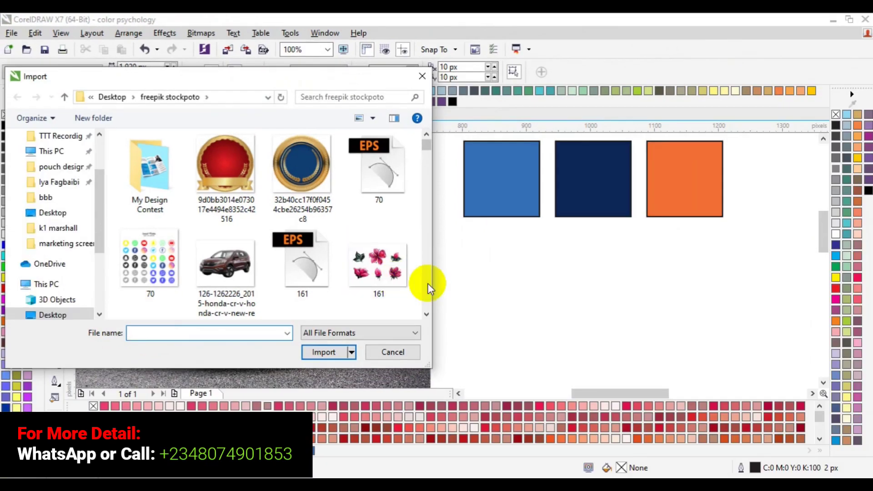
left_click(455, 302)
scroll(427, 283, "down", 6)
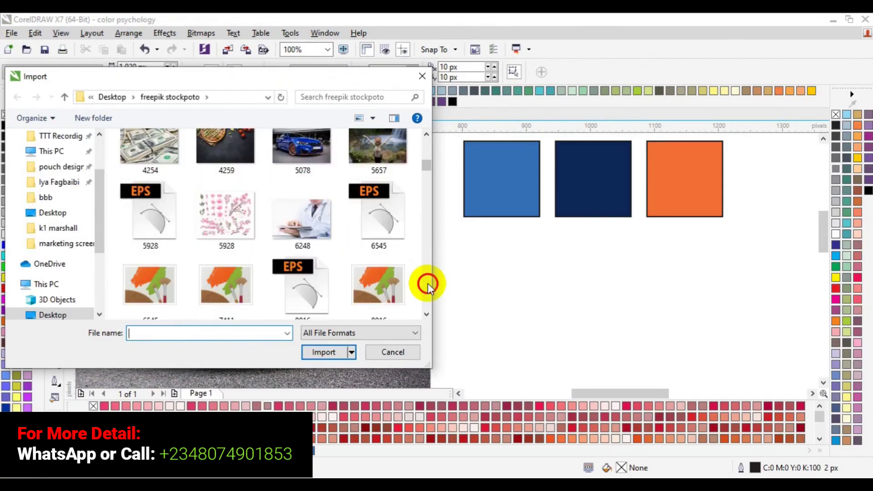
scroll(427, 283, "down", 8)
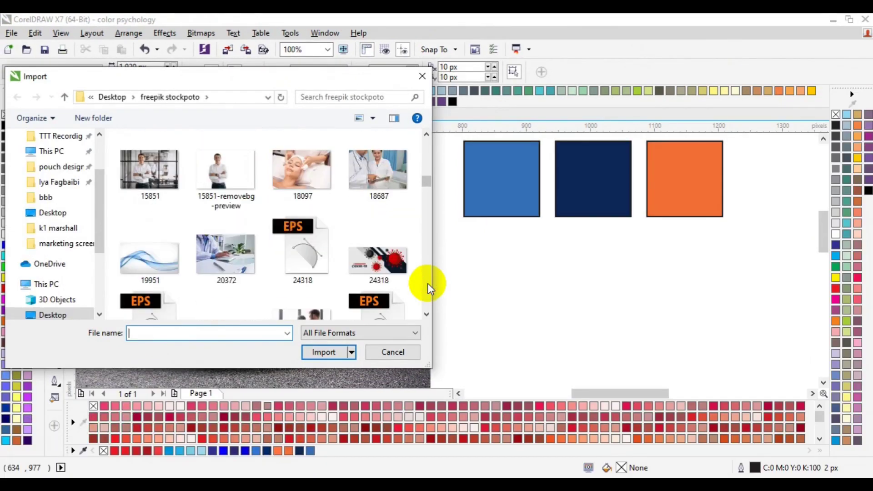
left_click(427, 283)
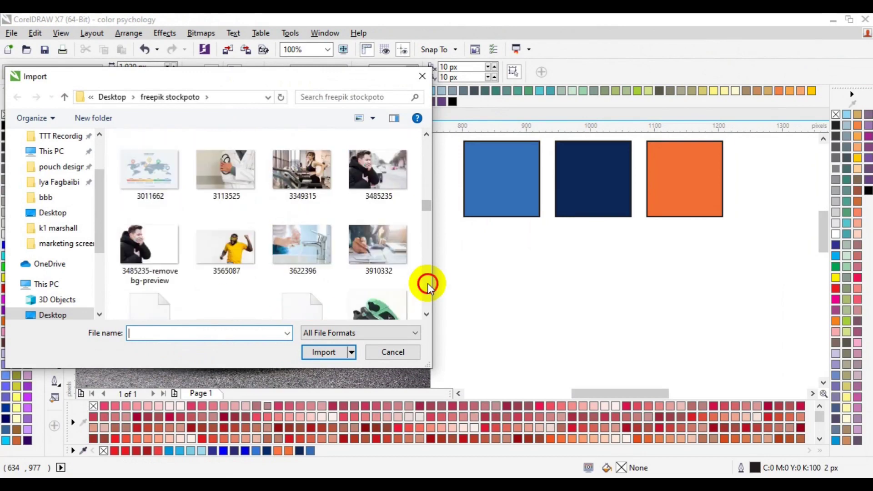
left_click(427, 283)
left_click(428, 284)
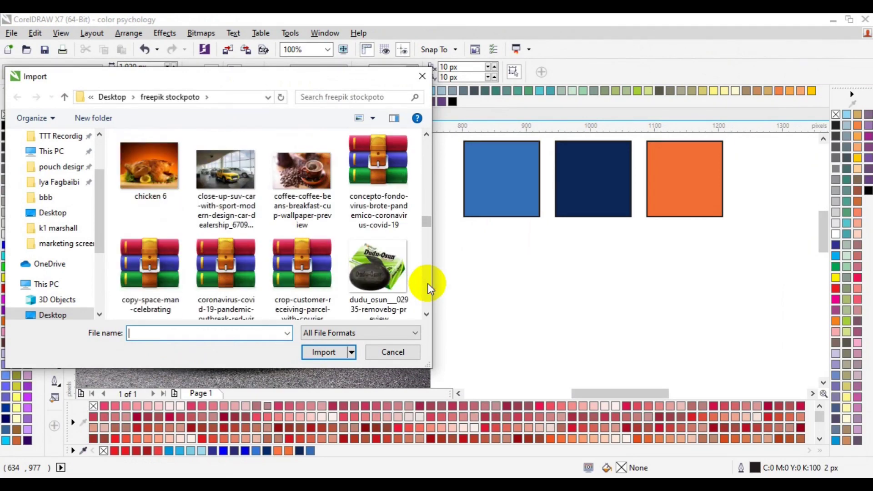
left_click(427, 284)
left_click(428, 283)
left_click(427, 284)
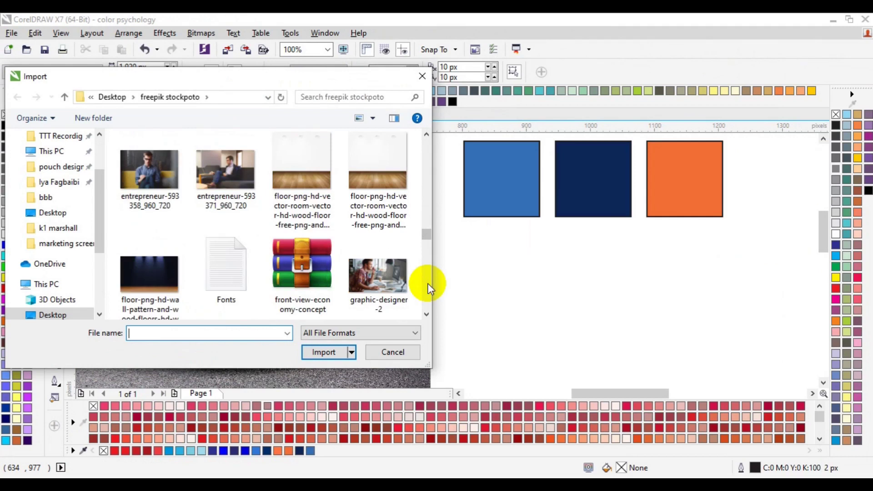
left_click(427, 284)
left_click(428, 284)
left_click(428, 284)
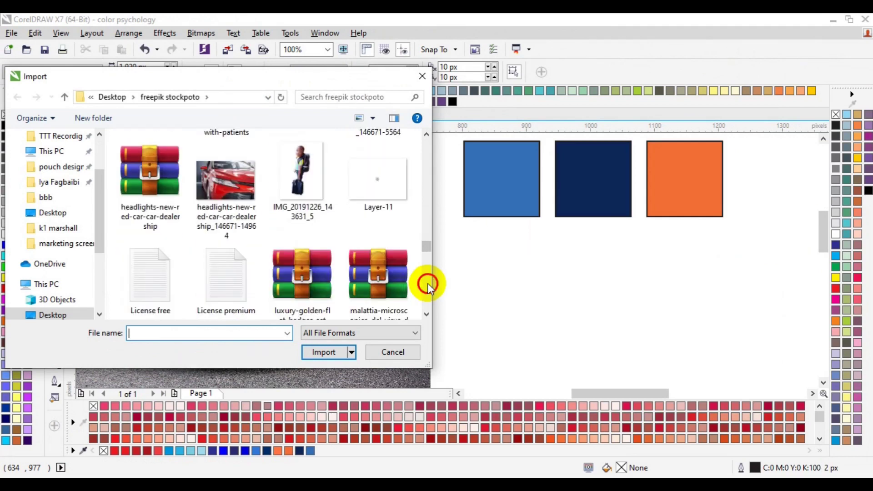
left_click(427, 284)
left_click(427, 284)
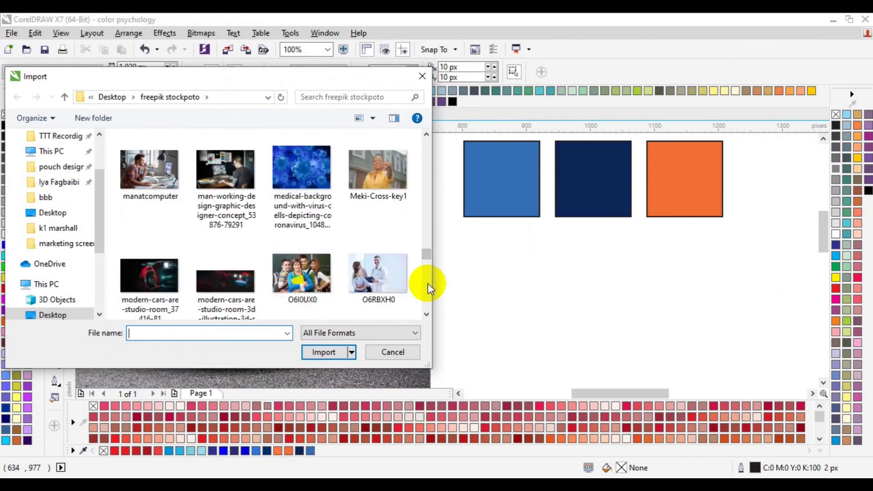
left_click(426, 296)
left_click(426, 295)
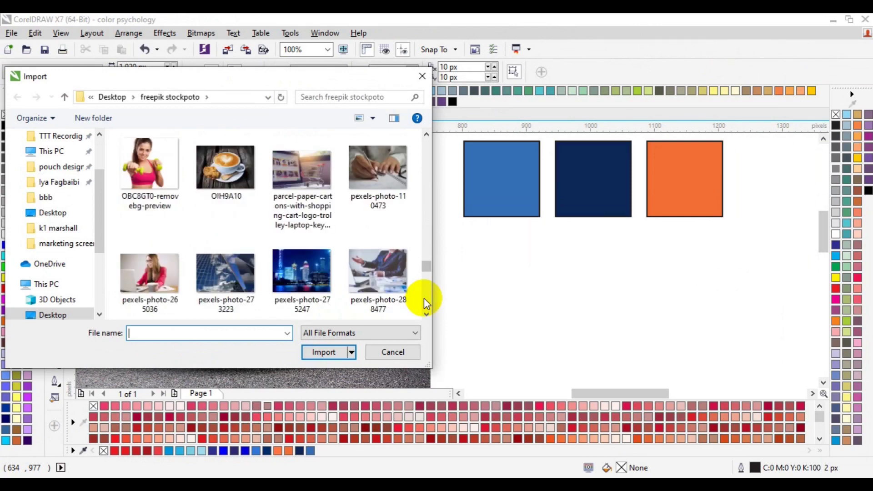
left_click(426, 300)
left_click(425, 300)
left_click(425, 301)
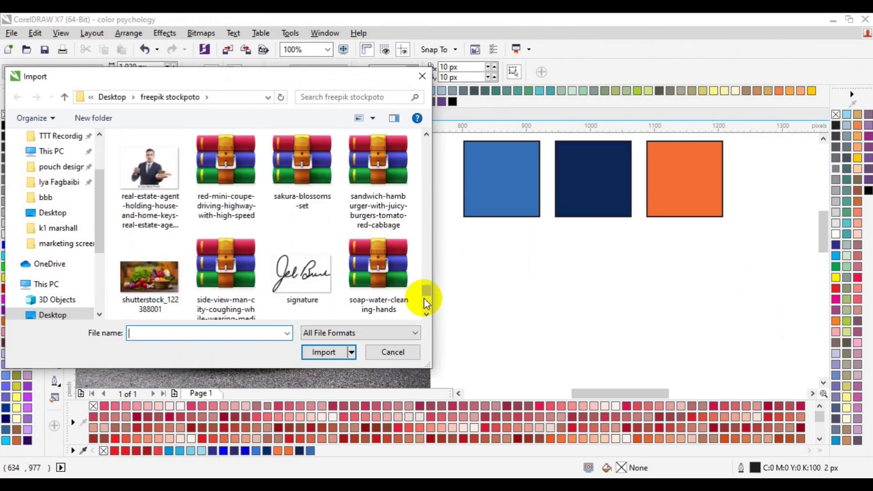
left_click(427, 304)
left_click(426, 308)
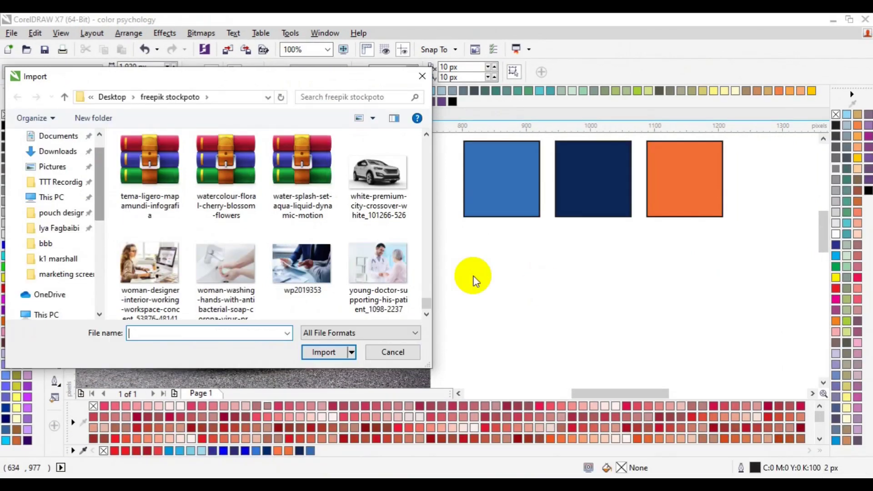
Step: Switch the import location to Local Disk (H:) and look through its top-level folders
scroll(98, 248, "down", 5)
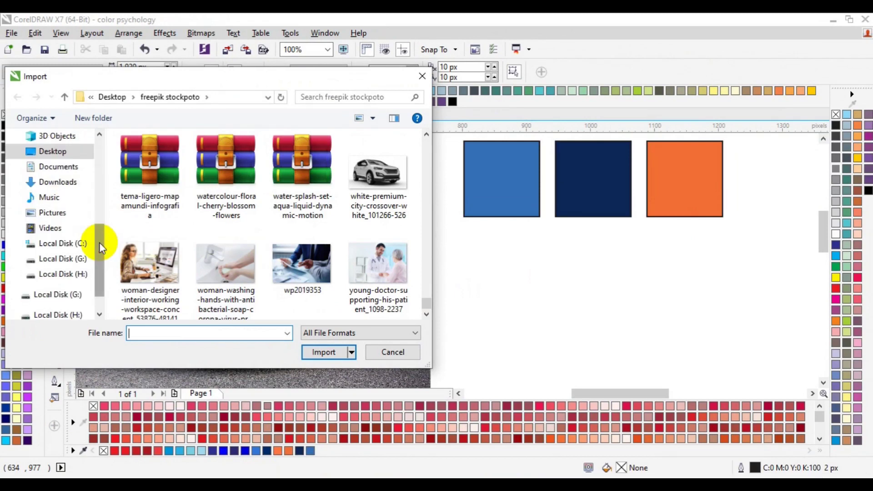
left_click(59, 275)
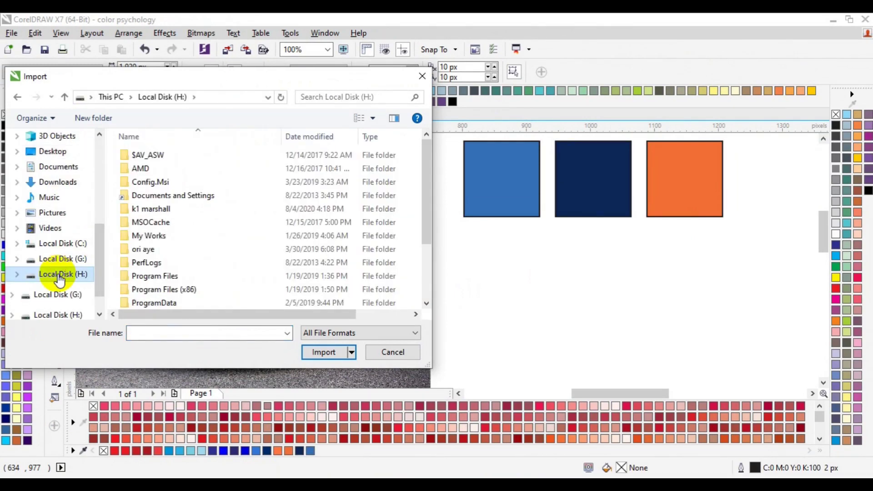
left_click(429, 284)
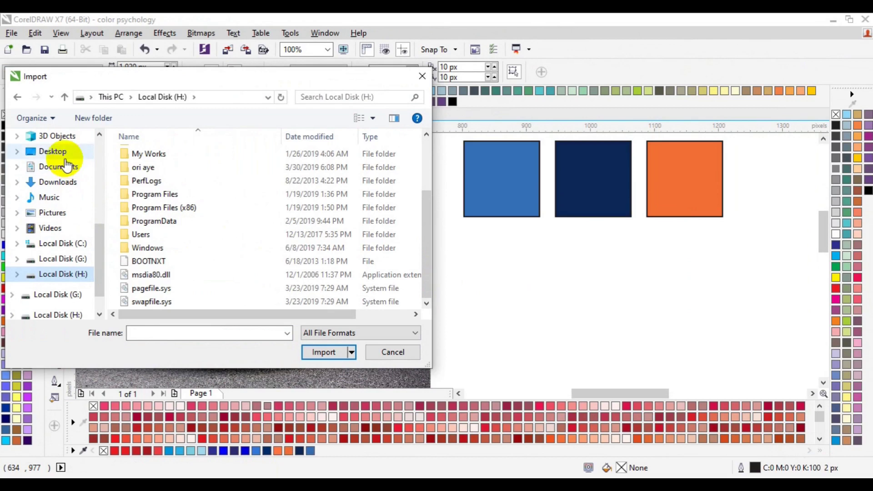
Step: Look through the folders and files on This PC's Desktop for a suitable image to import
left_click(66, 154)
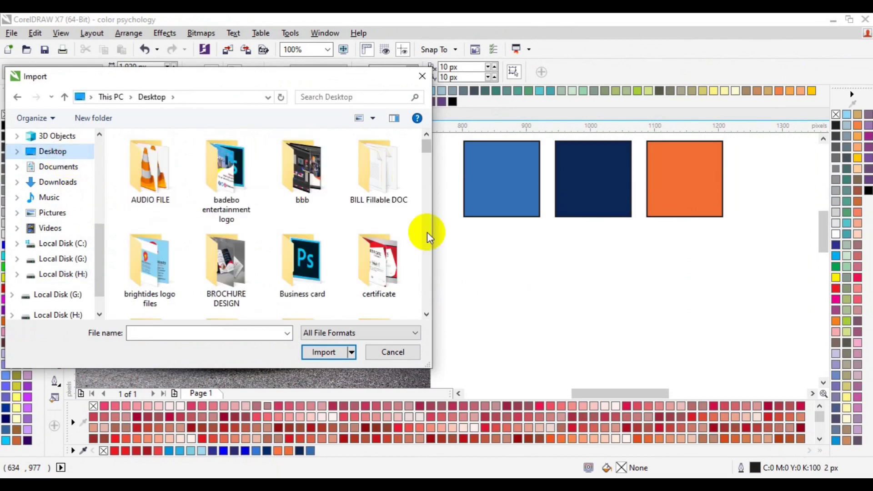
left_click(427, 305)
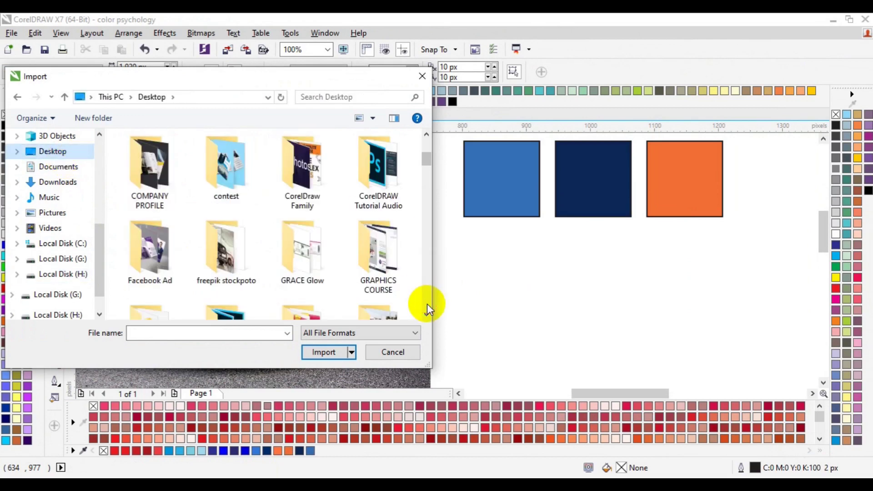
left_click(427, 309)
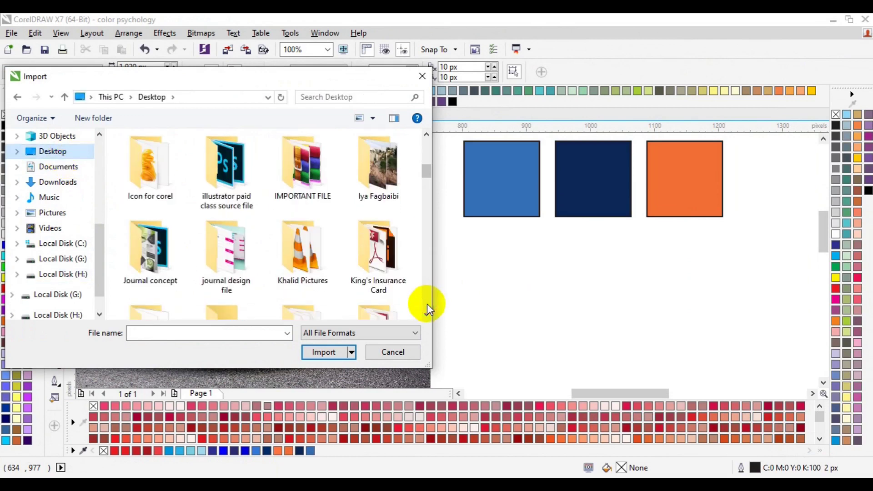
left_click(428, 148)
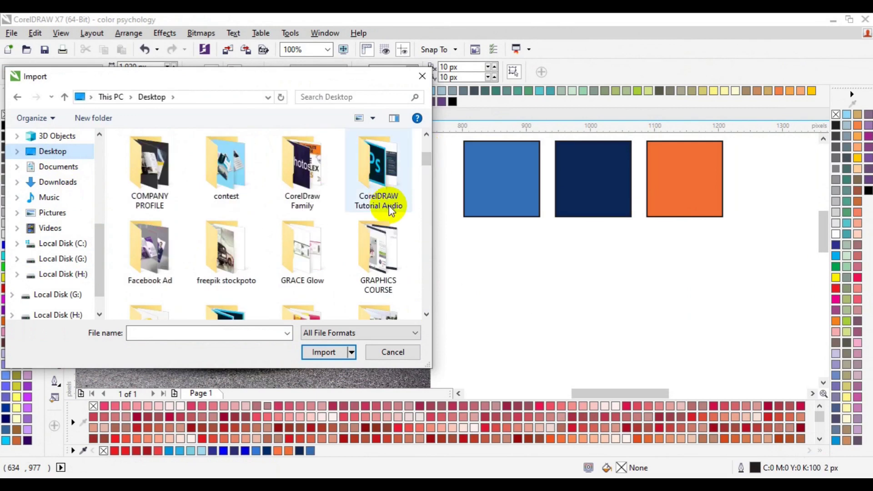
left_click(429, 263)
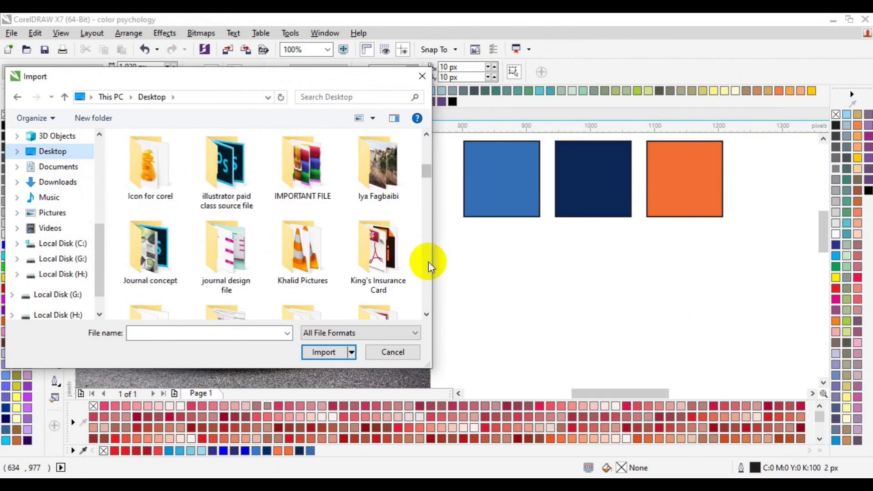
left_click(430, 266)
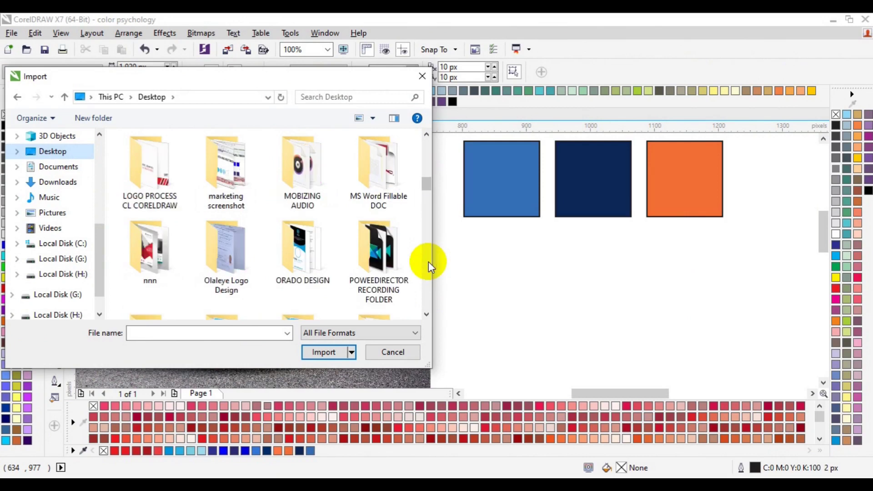
left_click(427, 264)
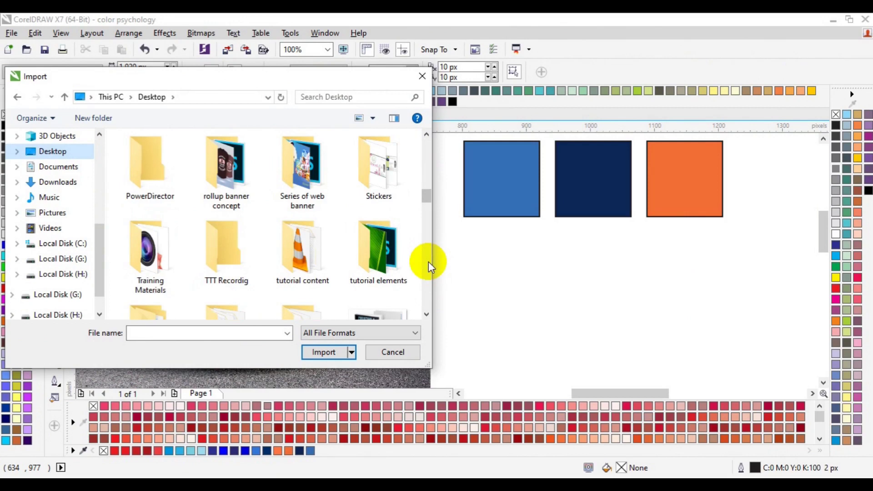
left_click(429, 265)
left_click(429, 266)
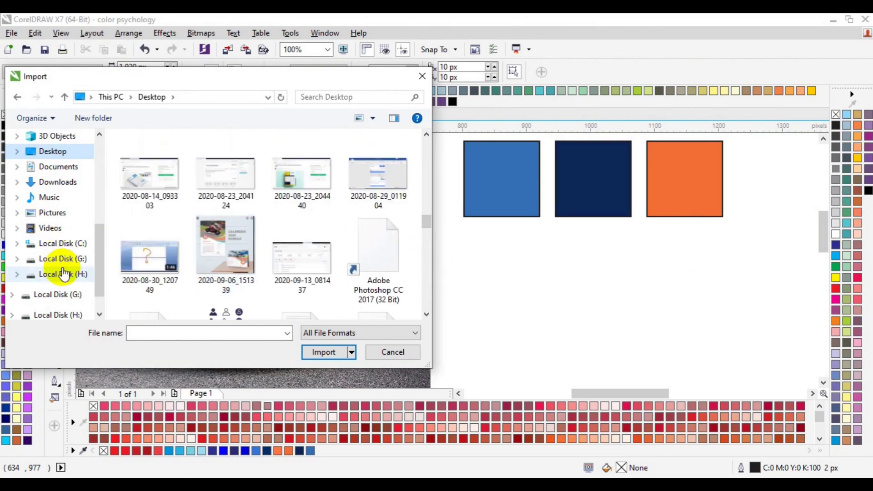
Step: Go to Local Disk (H:), Users, the PC owner's profile folder, and open LOGO FILES on its Desktop
left_click(65, 274)
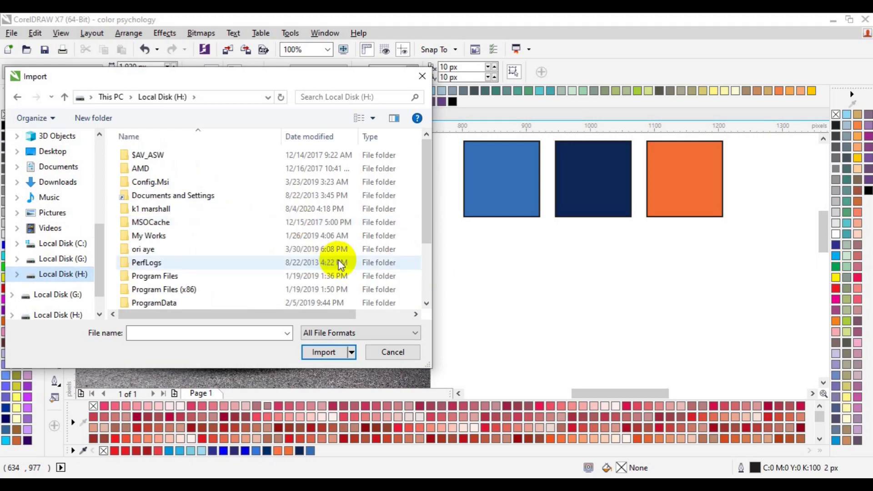
left_click(426, 270)
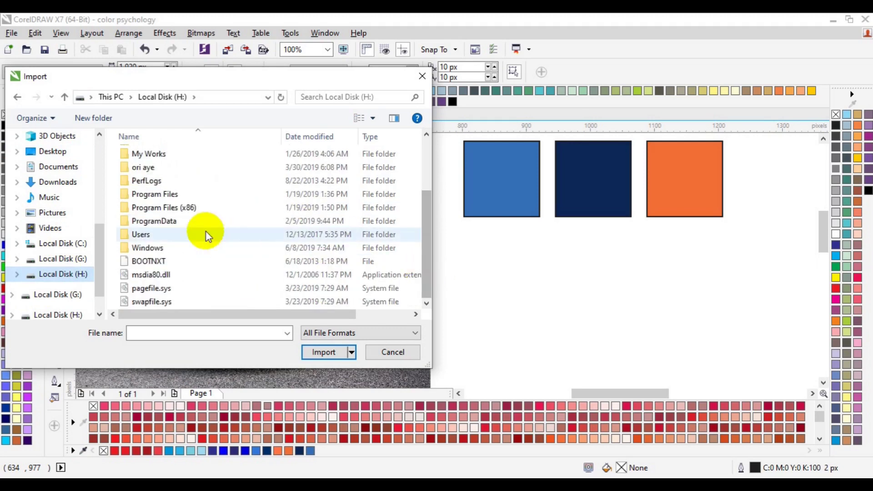
double_click(191, 234)
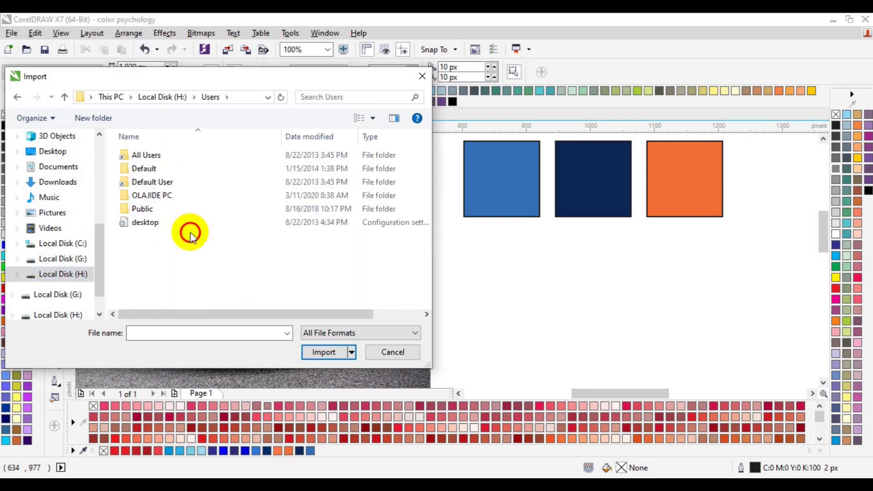
double_click(200, 199)
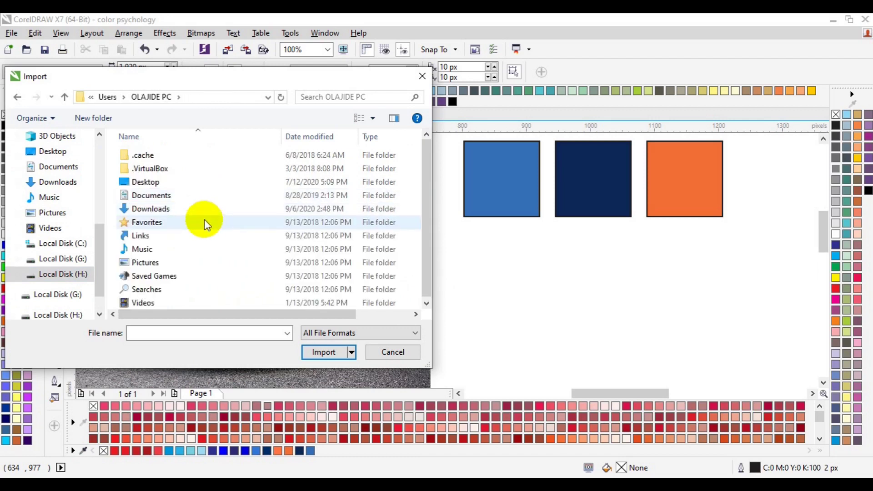
double_click(195, 182)
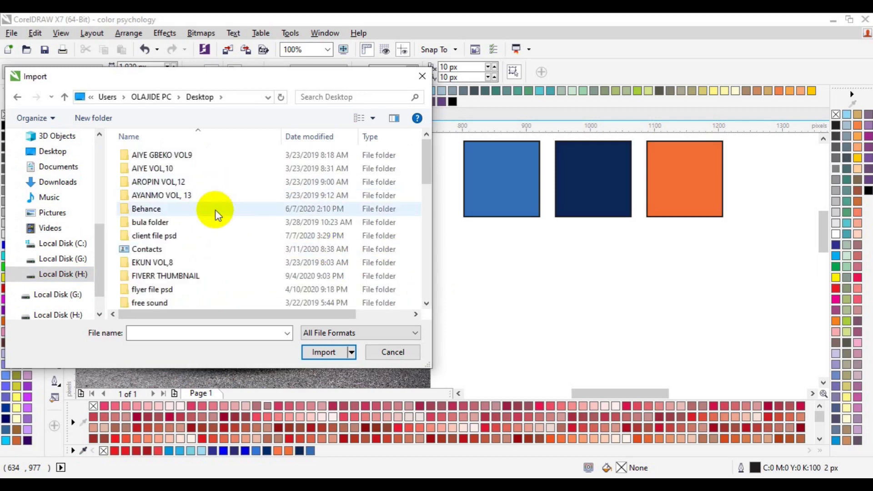
left_click(428, 304)
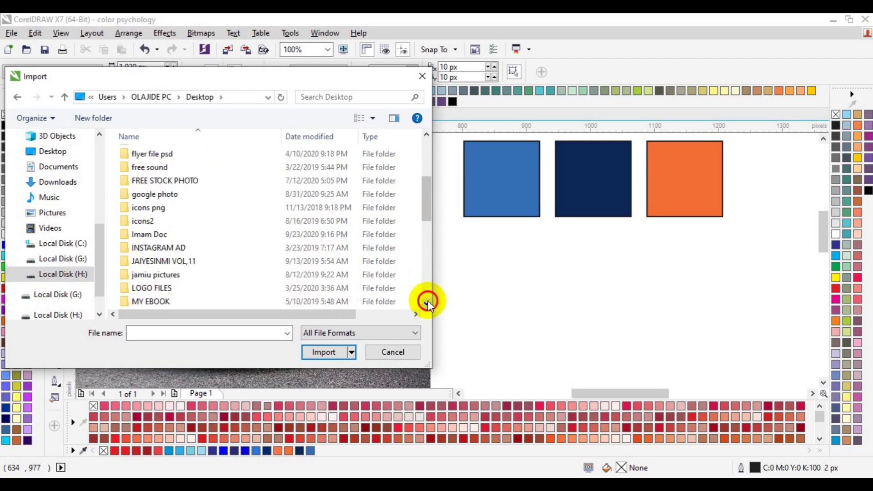
left_click(264, 262)
double_click(264, 262)
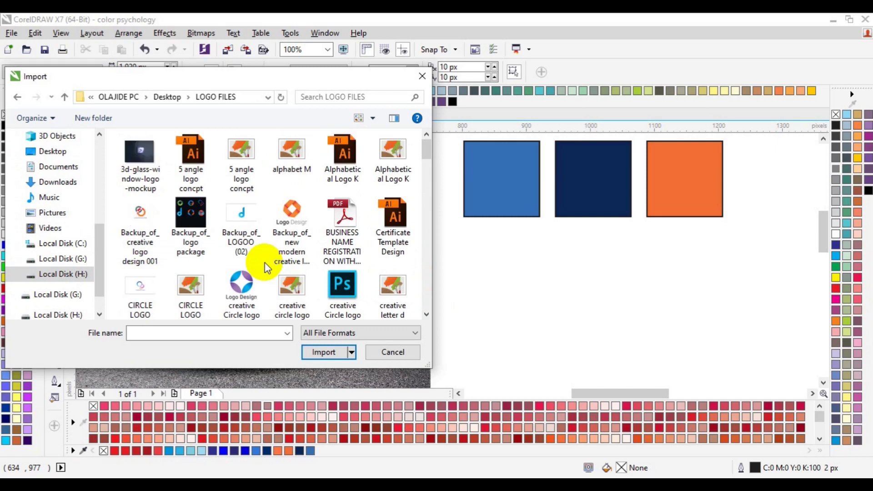
Step: Import logo-idea-2 from the LOGO FILES folder and place it below the blue swatch at about 175 px square
left_click(426, 315)
scroll(423, 313, "down", 1)
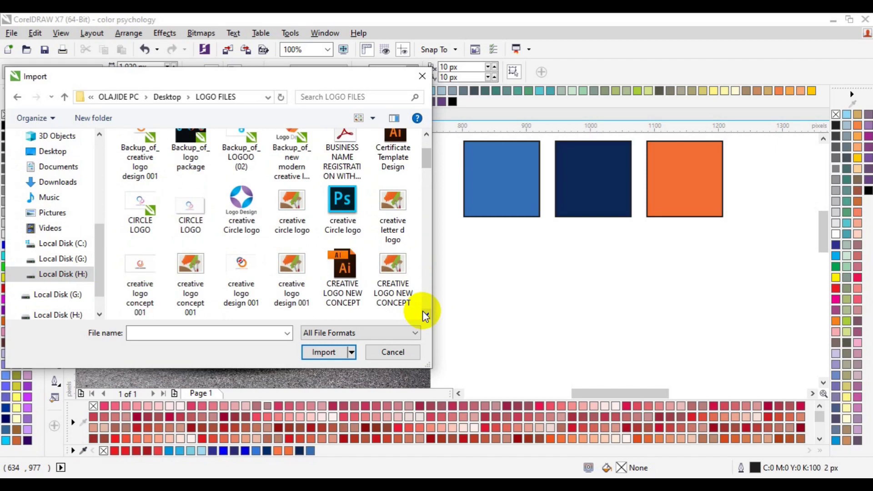
left_click(425, 315)
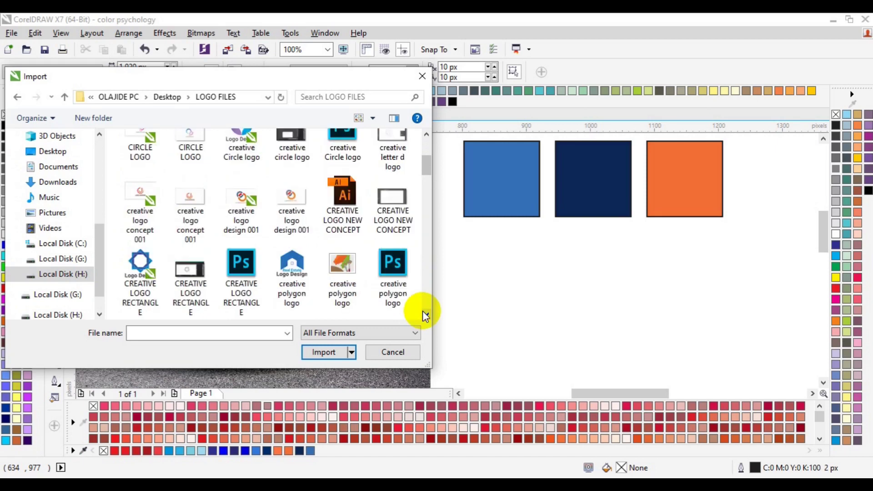
left_click(425, 314)
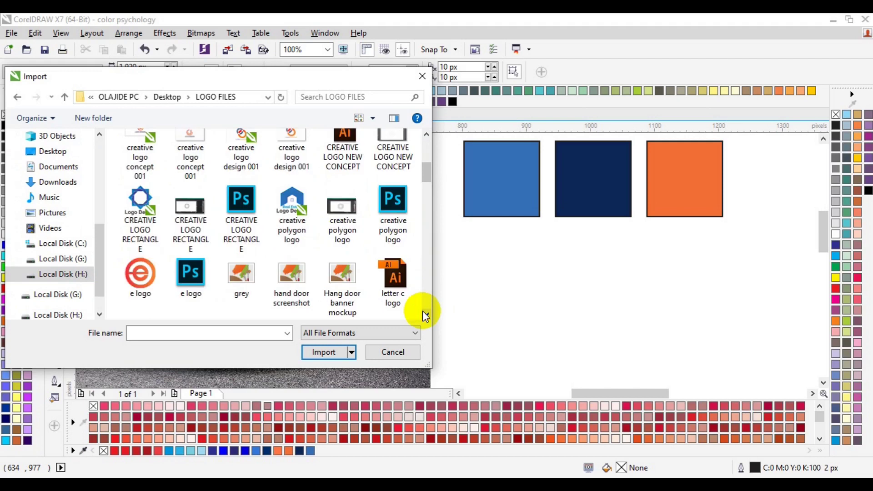
left_click(425, 315)
left_click(425, 315)
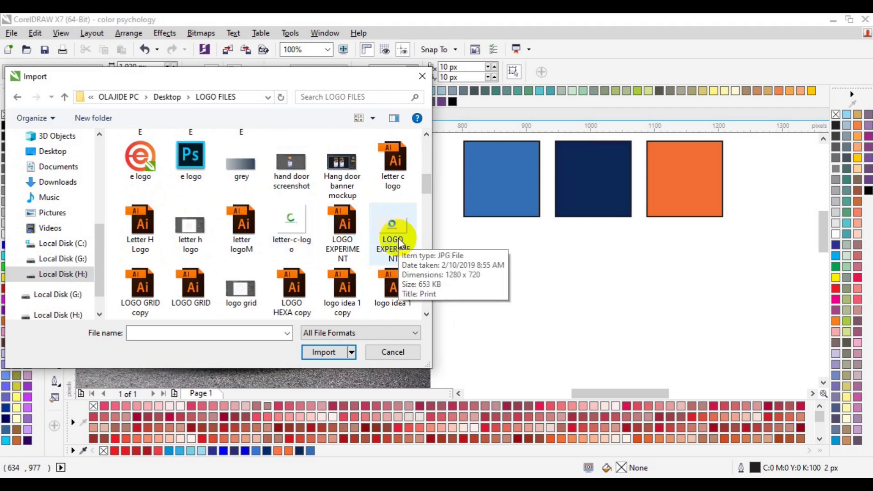
left_click(428, 300)
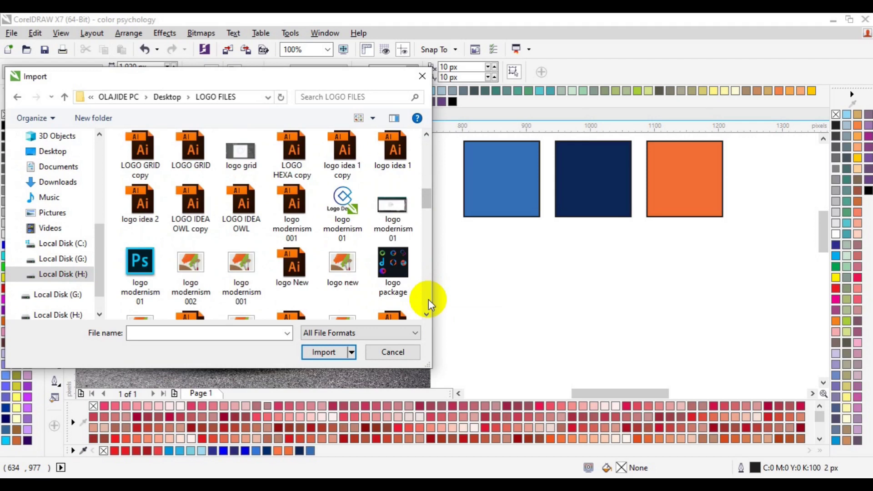
left_click(428, 299)
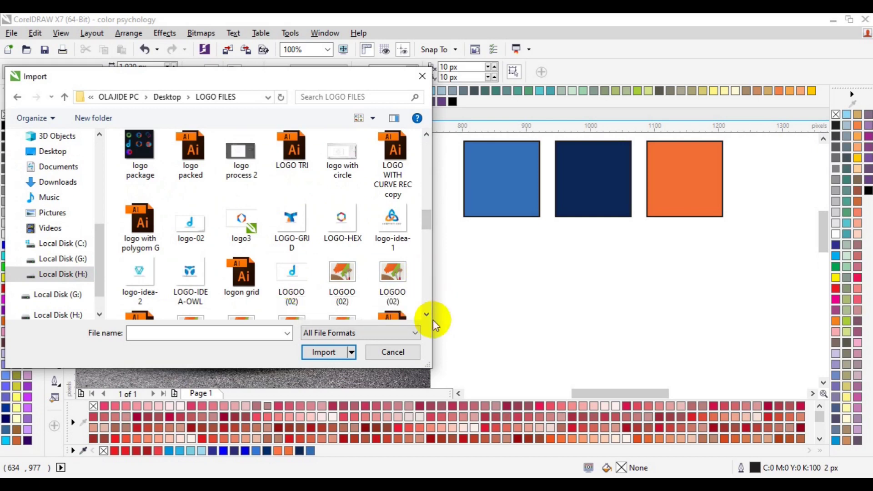
left_click(131, 272)
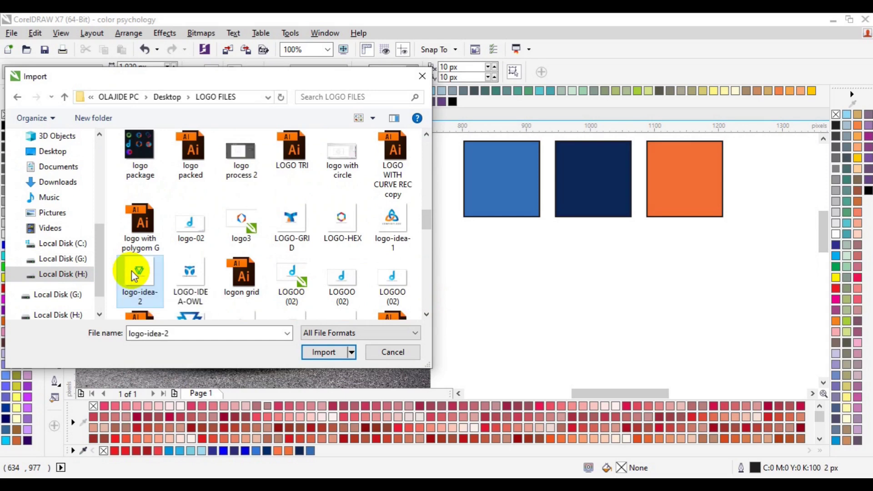
left_click(323, 352)
left_click(324, 356)
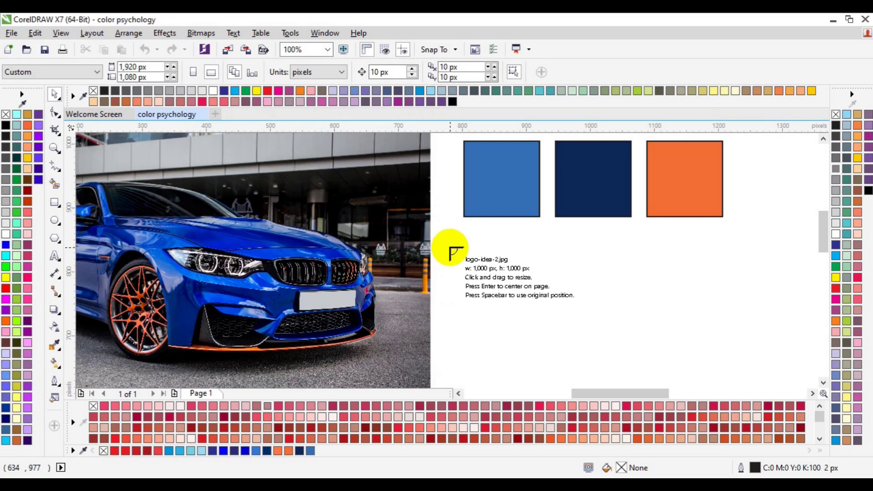
left_click_drag(451, 248, 586, 361)
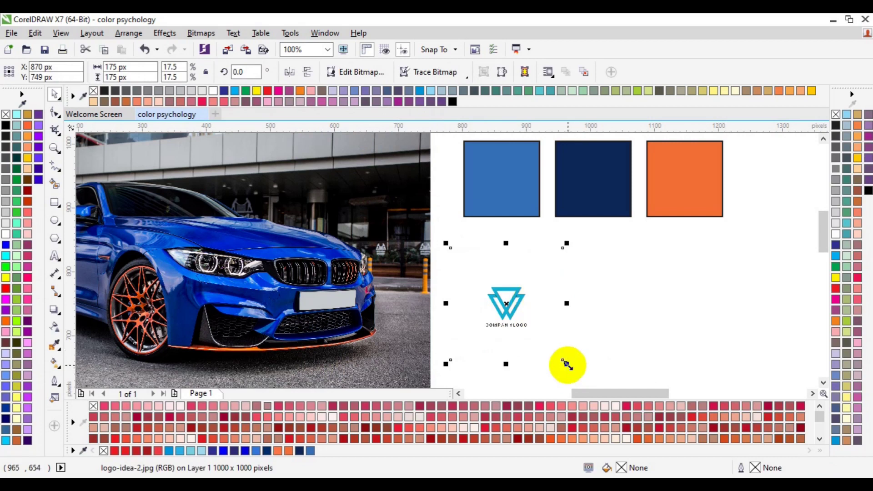
Step: Enlarge the imported logo to about 275 px square and move it clear of the photo to about X 915, Y 732 px
left_click_drag(567, 365, 600, 384)
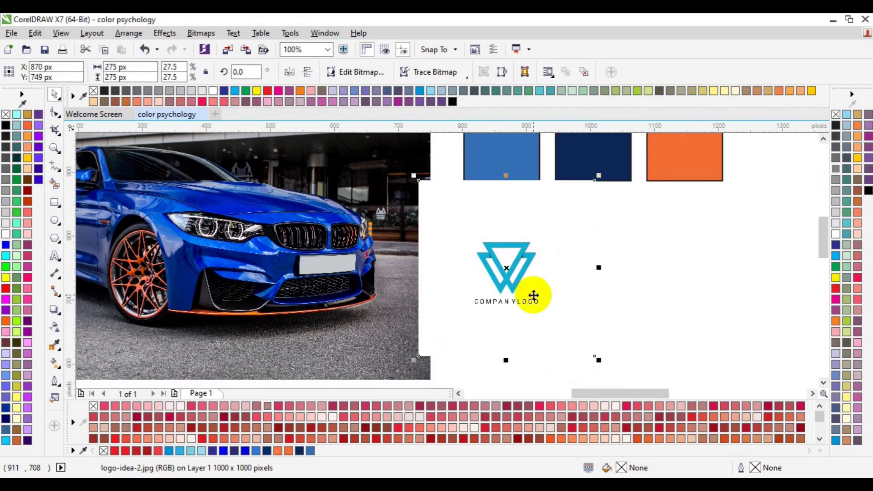
left_click_drag(512, 275, 529, 286)
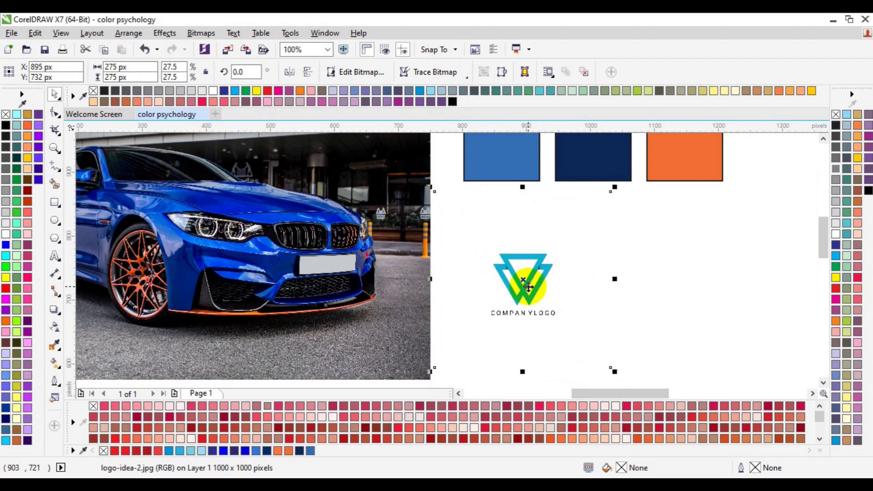
left_click_drag(612, 280, 614, 283)
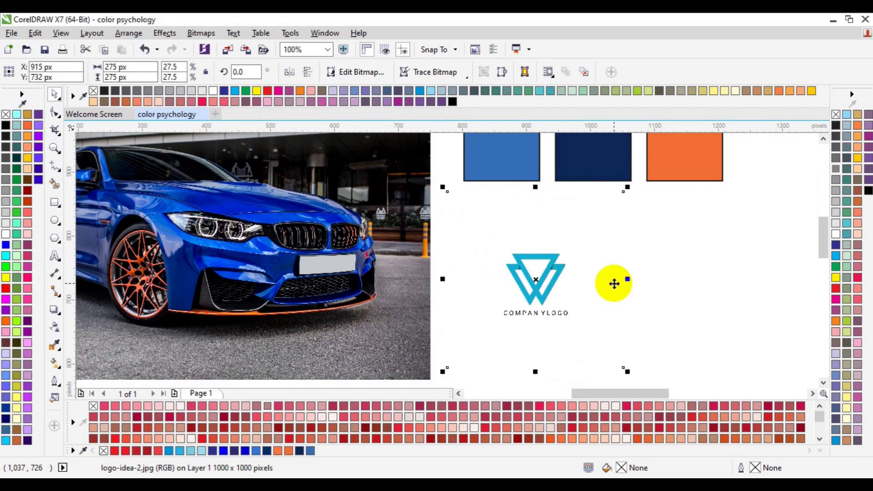
left_click(823, 139)
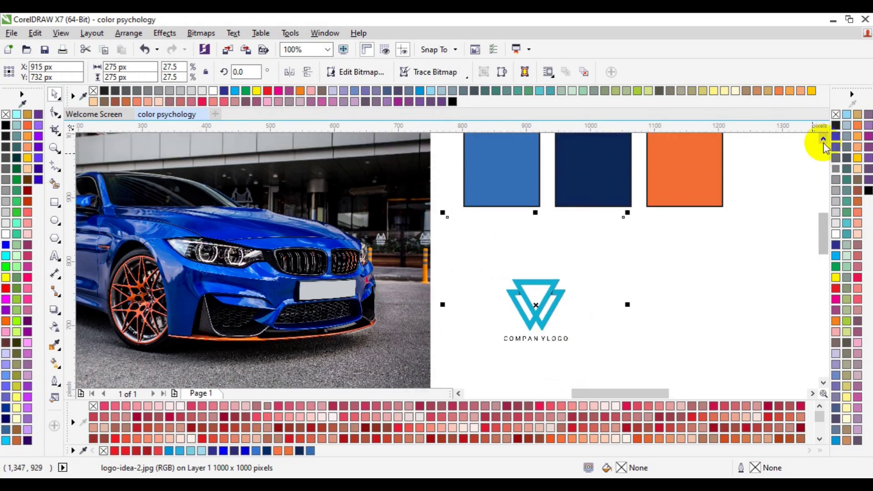
left_click(824, 139)
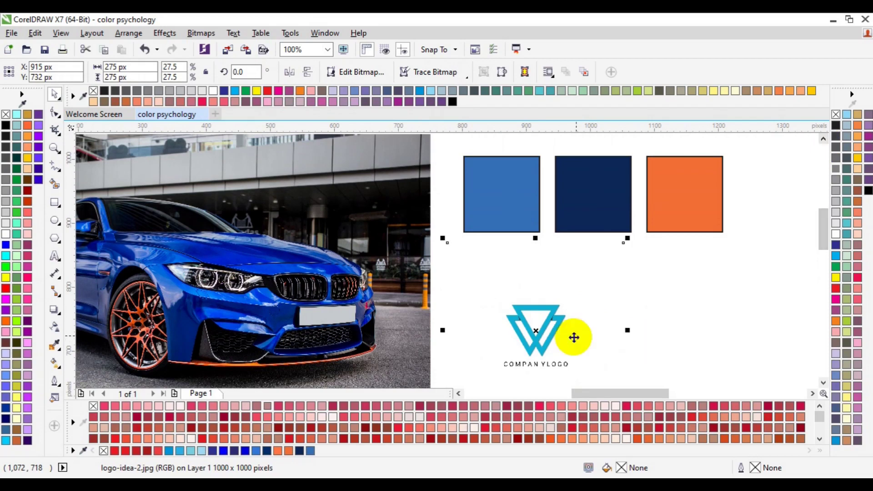
left_click(705, 279)
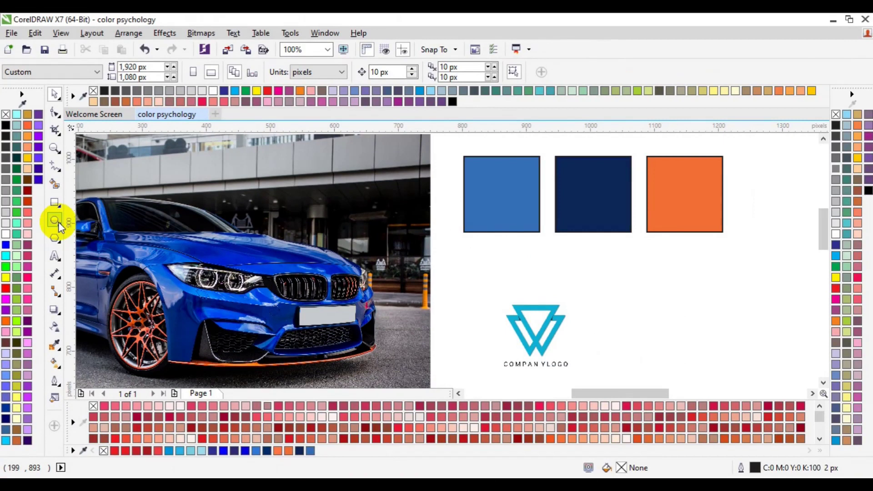
Step: Draw a circle about 52 px across beside the logo, above its right side, and place a copy immediately to its right
left_click(57, 221)
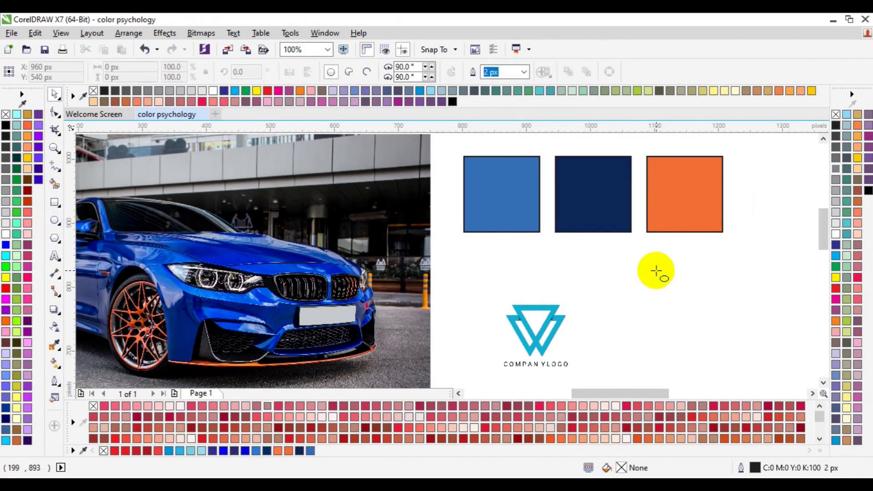
left_click_drag(617, 274, 634, 292)
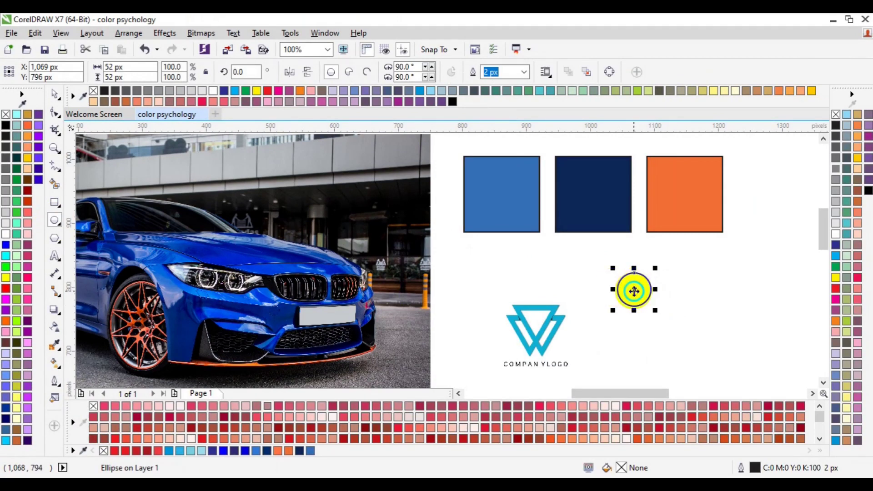
left_click_drag(634, 291, 675, 290)
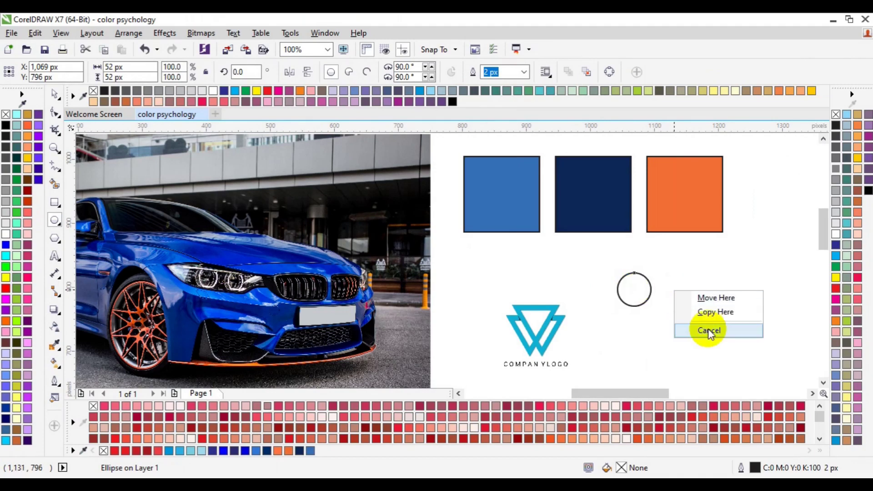
left_click(713, 313)
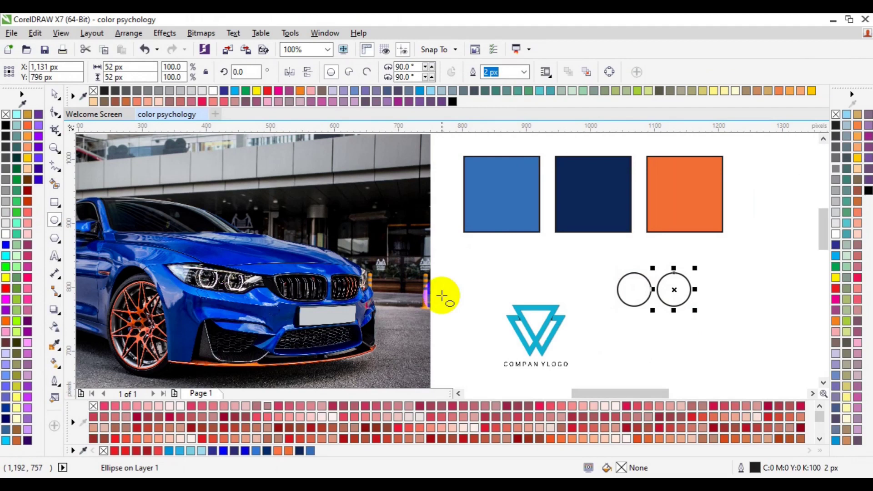
Step: Sample the logo's cyan with the Color Eyedropper tool and fill the left circle with it
left_click(55, 148)
left_click(545, 321)
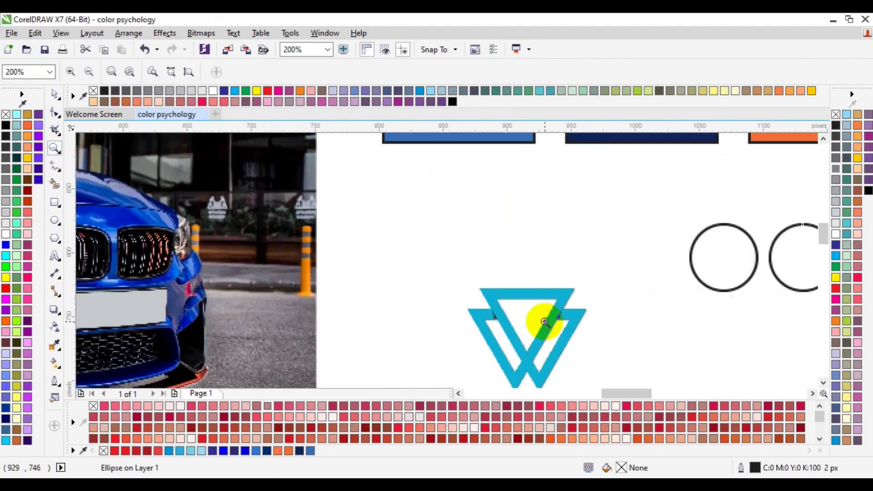
key("space")
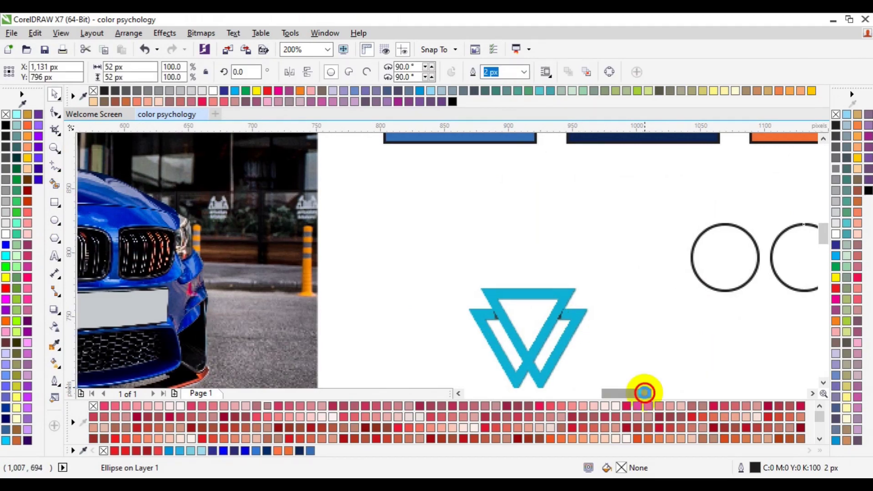
left_click_drag(645, 392, 662, 393)
left_click(471, 284)
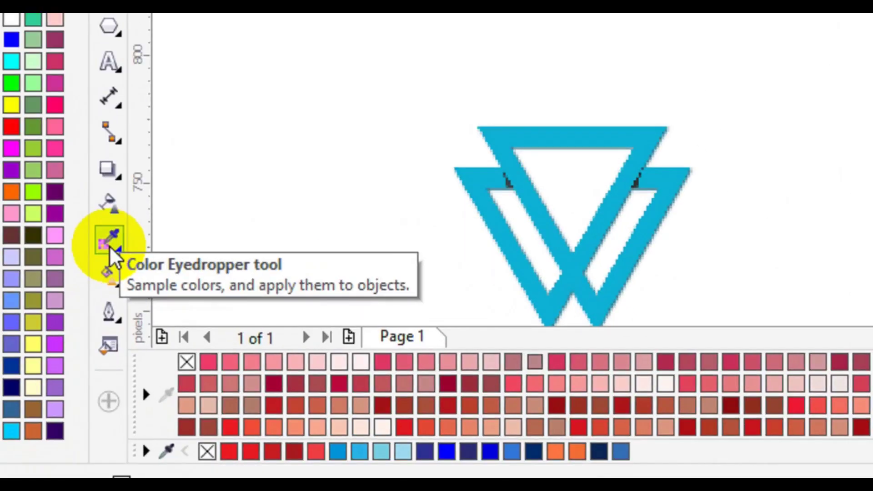
left_click(55, 345)
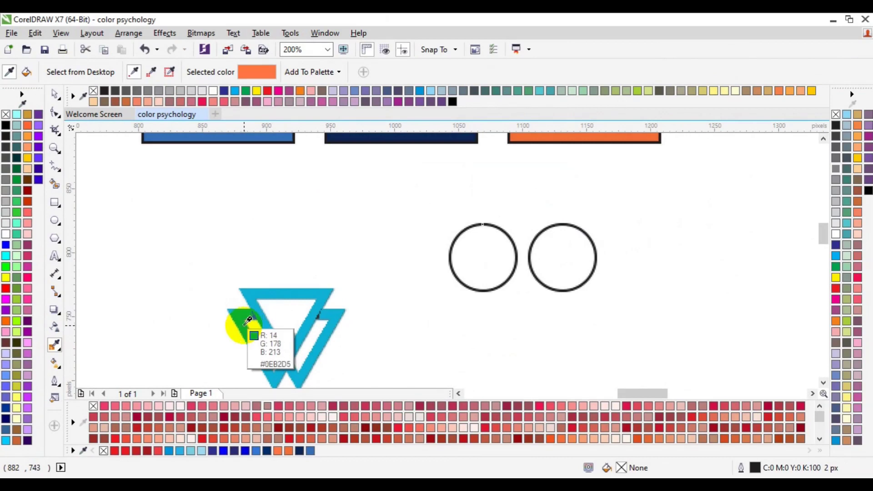
left_click(246, 321)
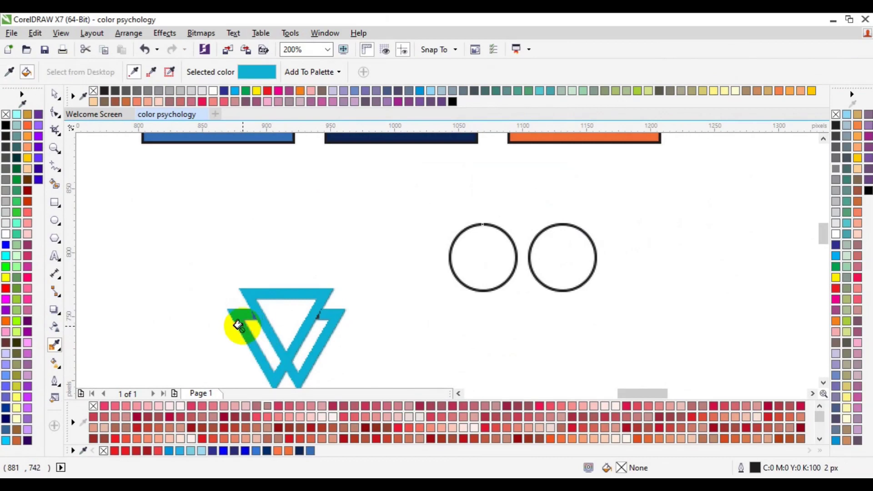
left_click(467, 267)
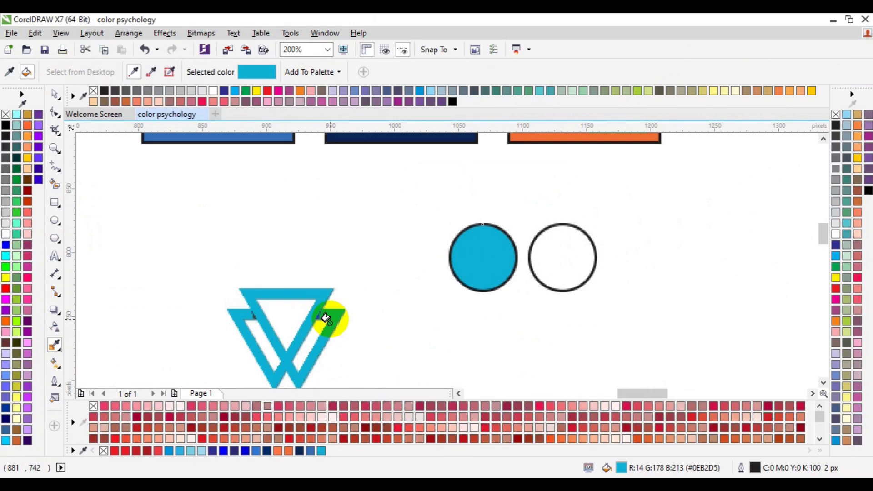
Step: Sample the dark shadow colour where the logo's triangles overlap and fill the right circle with it
left_click(54, 95)
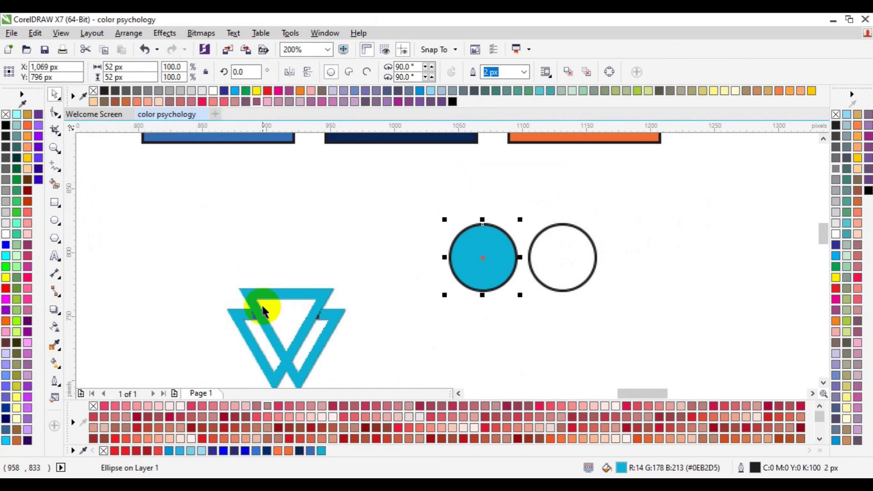
left_click(55, 348)
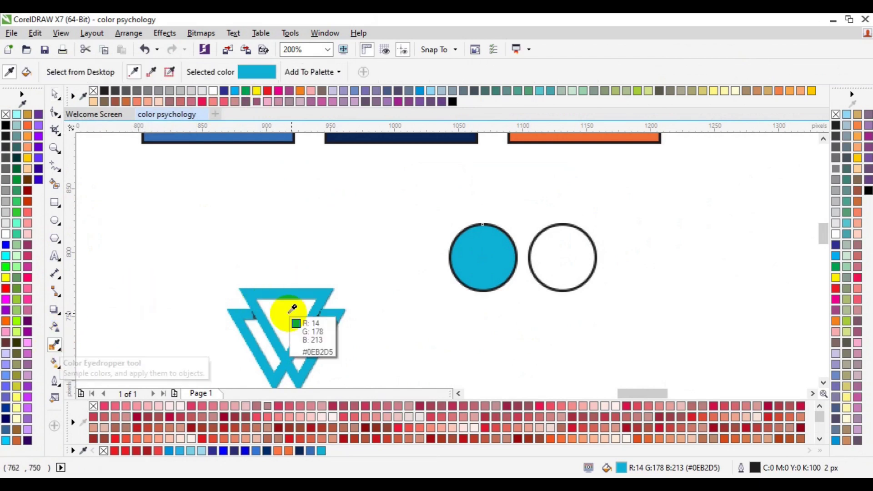
left_click(323, 312)
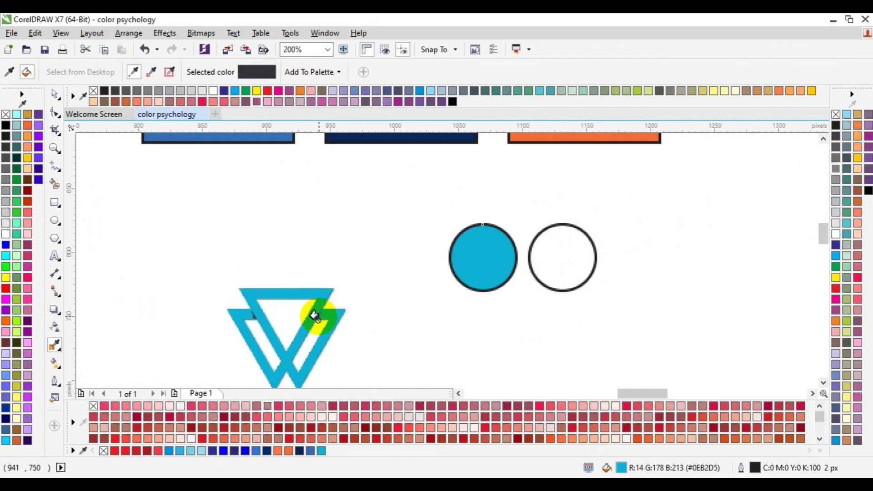
left_click(563, 258)
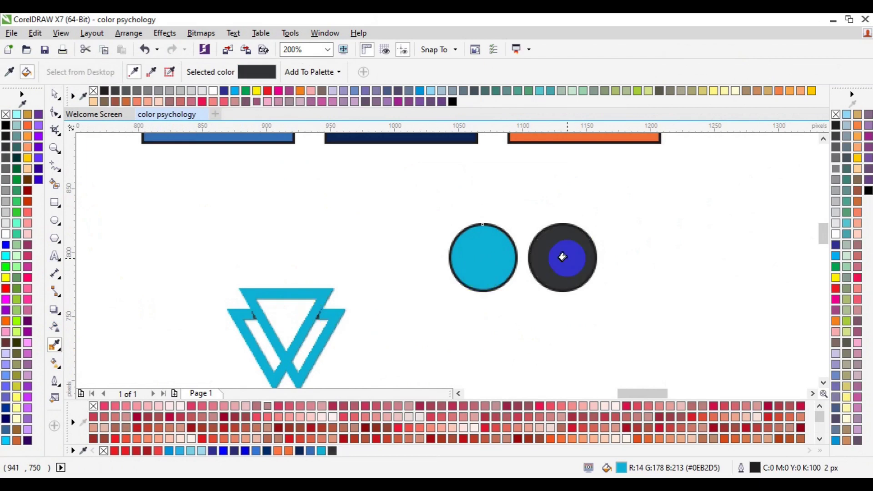
key("space")
left_click(643, 246)
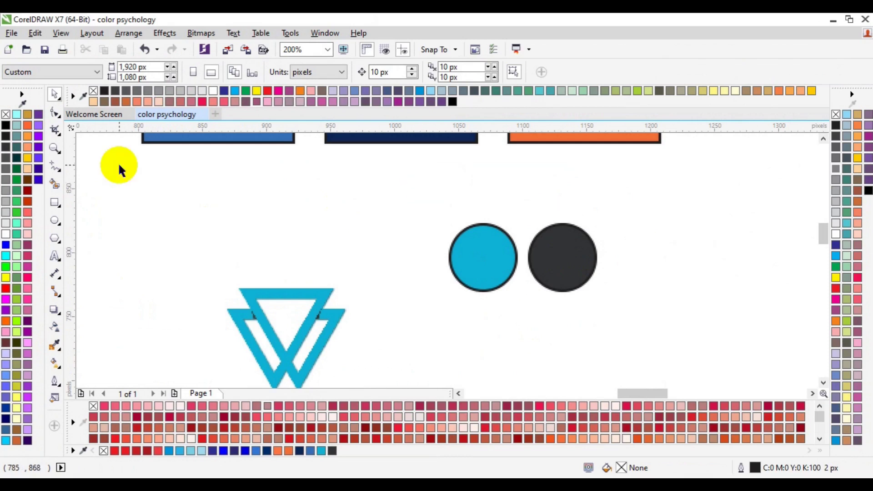
Step: Review the car photo, square swatches, logo and circle swatches together at 100% zoom
left_click(54, 155)
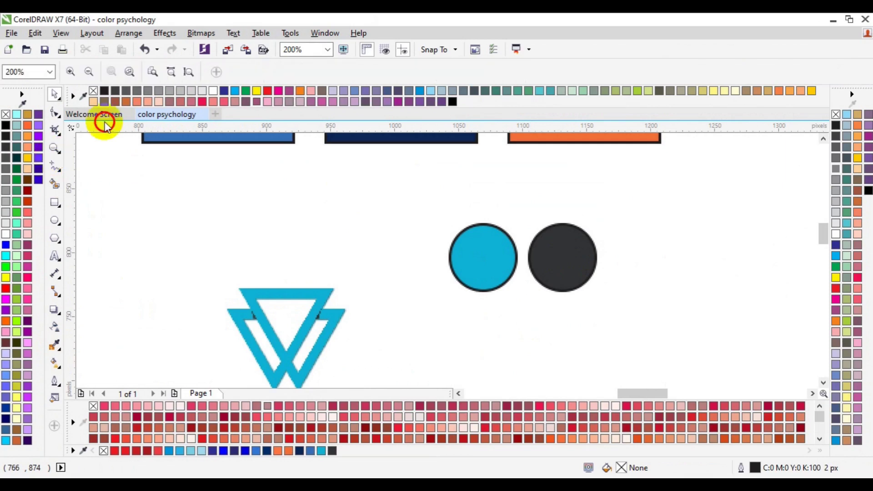
left_click(89, 72)
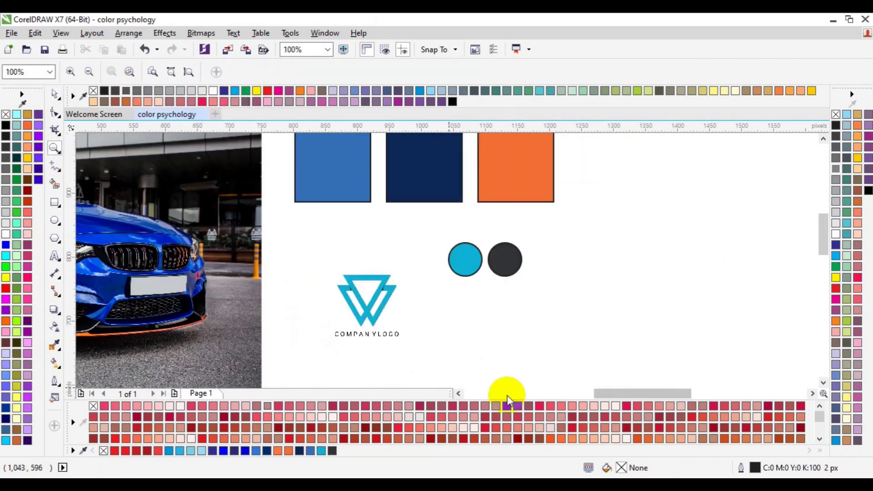
left_click(457, 391)
left_click(456, 391)
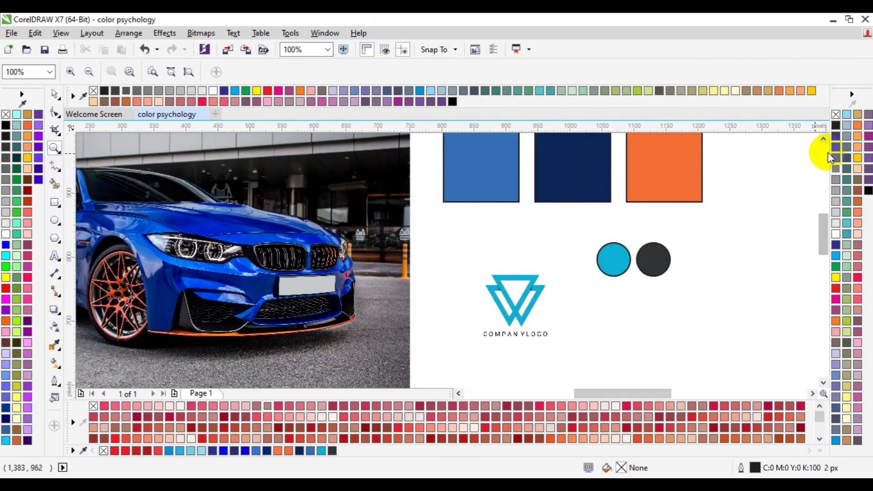
left_click(824, 139)
left_click(824, 139)
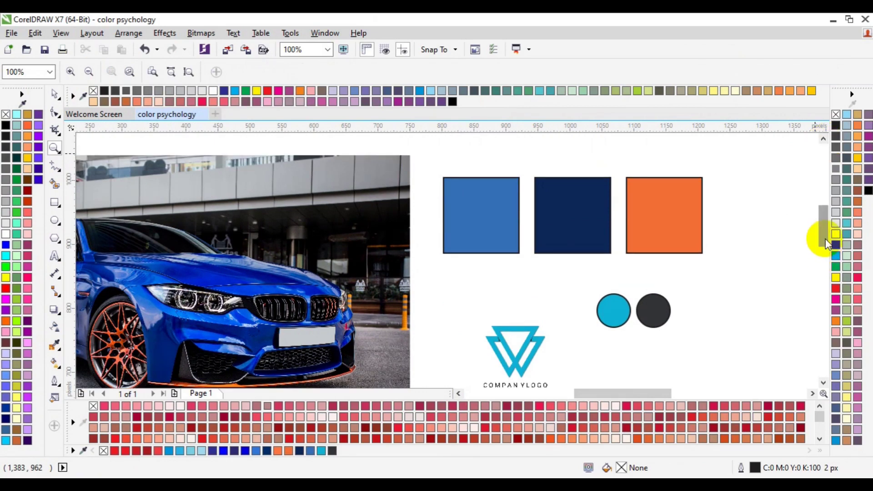
scroll(825, 238, "down", 1)
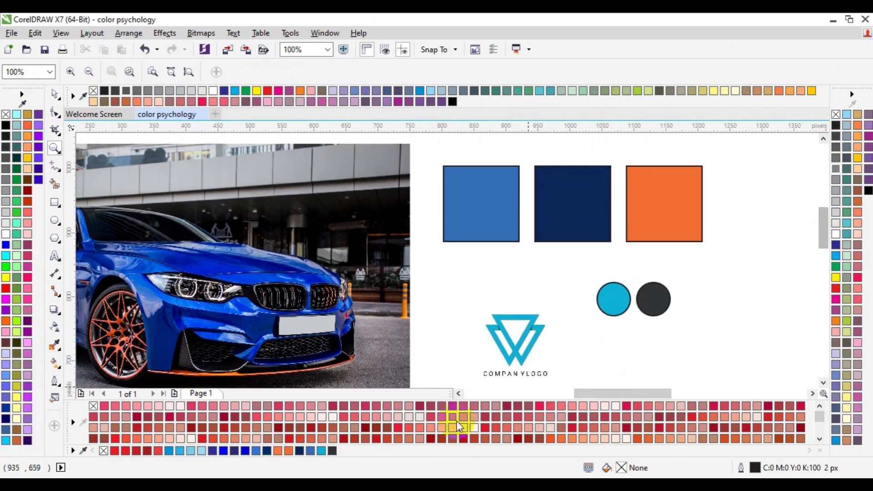
left_click(458, 394)
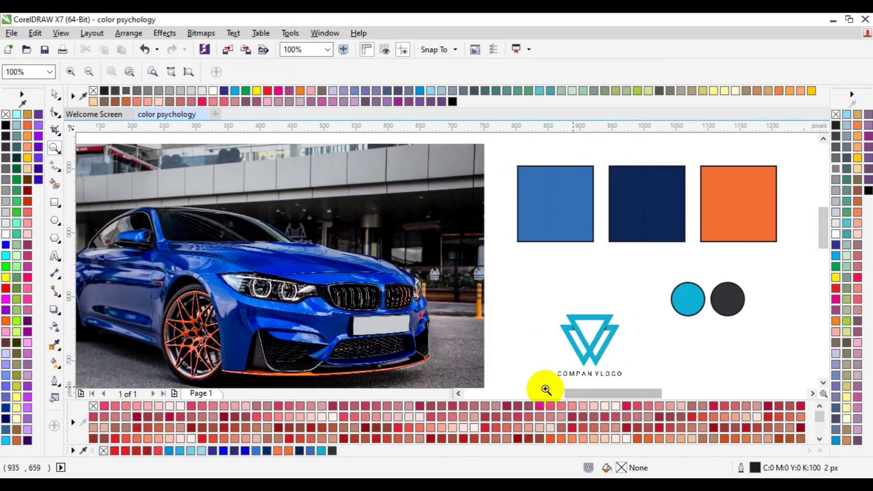